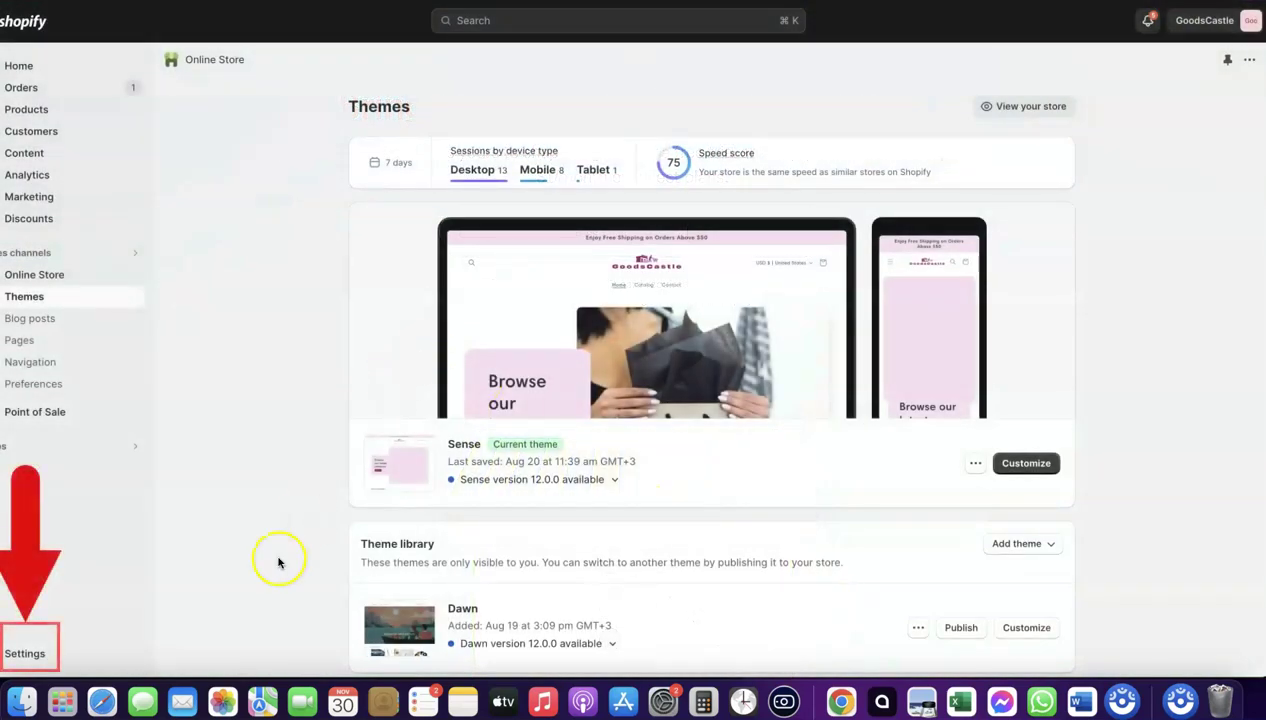
Step: Open the store's Payments settings from the admin Settings
left_click(22, 655)
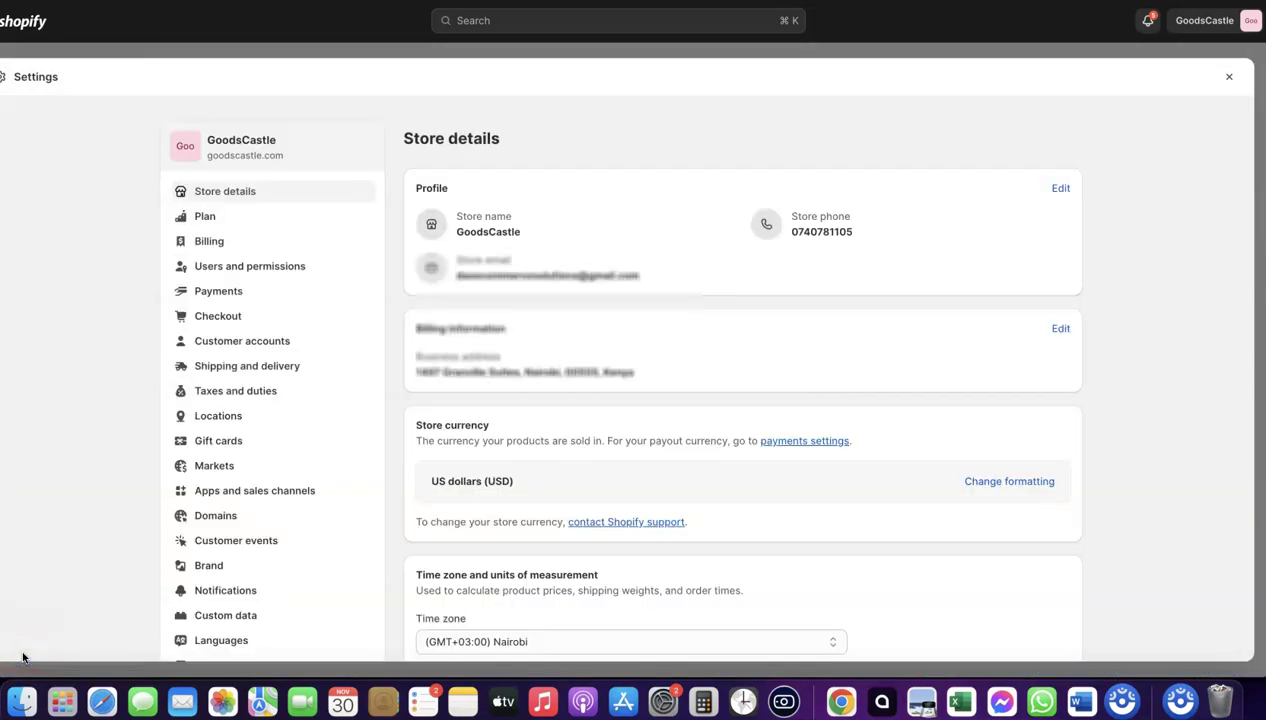
left_click(209, 292)
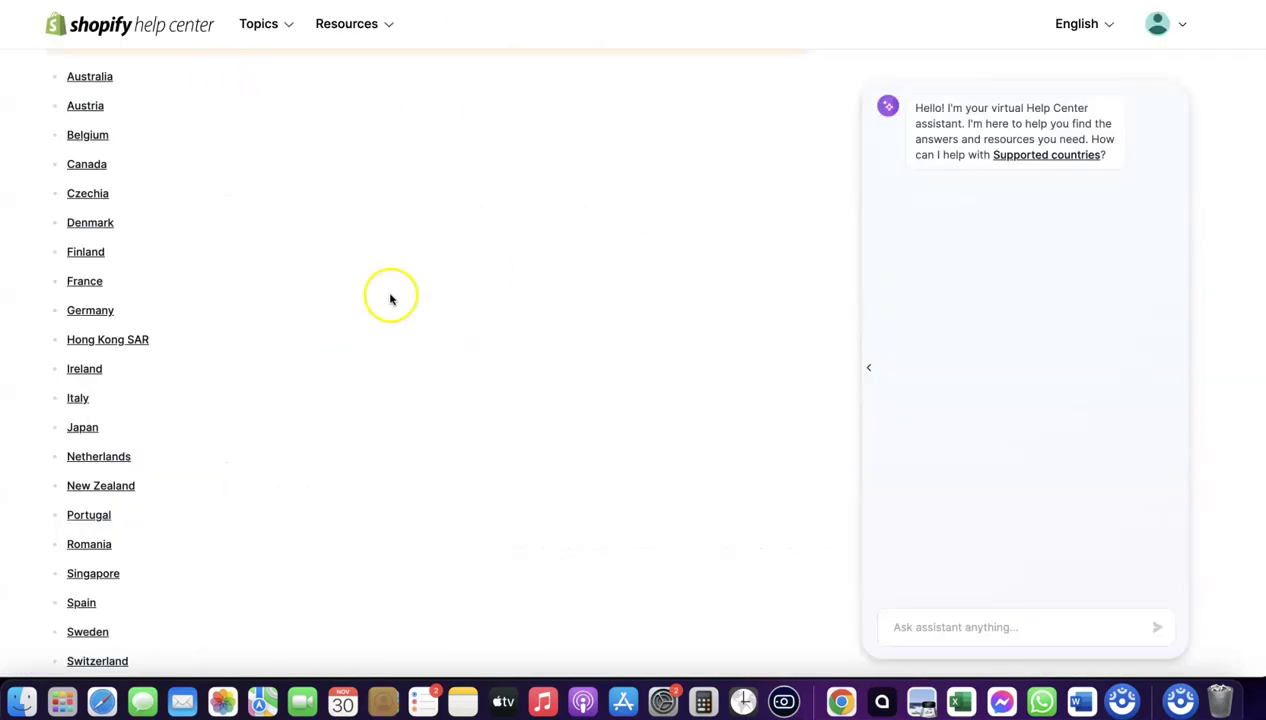
Step: Scroll through the Shopify Payments supported countries list, such as Australia, Canada and Japan
scroll(406, 291, "up", 5)
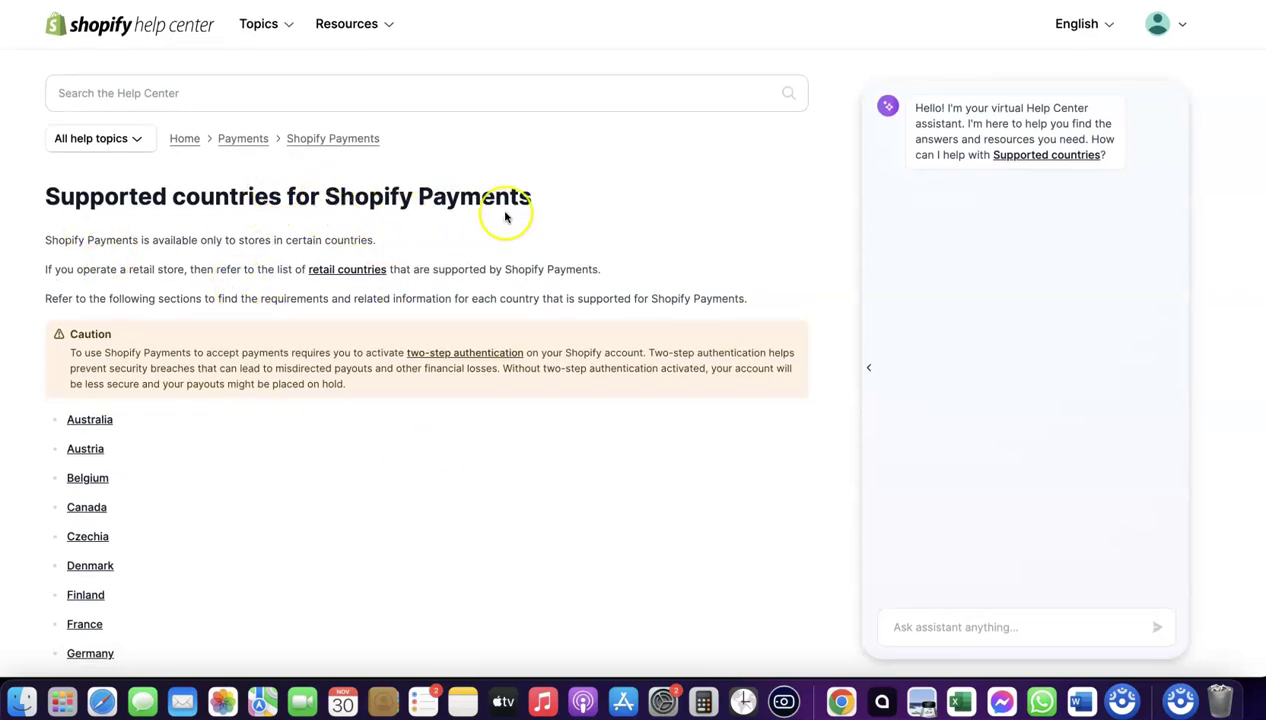
scroll(368, 339, "down", 4)
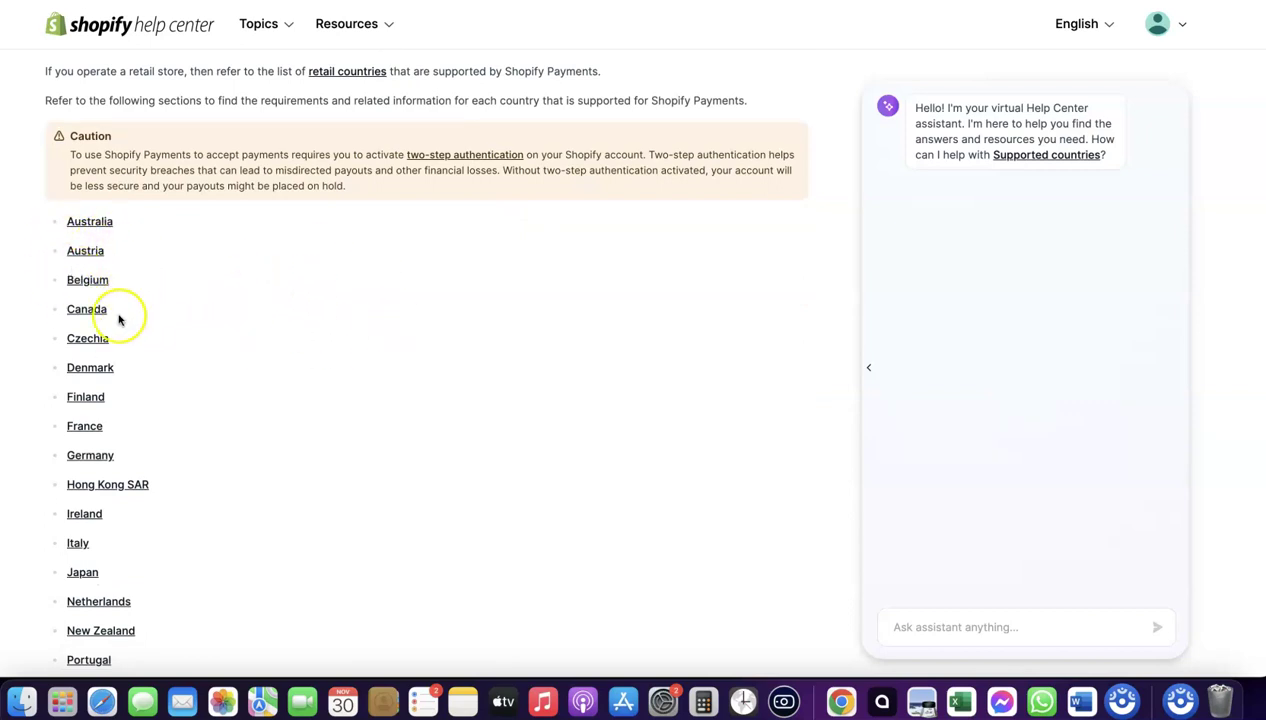
scroll(167, 376, "down", 1)
scroll(167, 376, "down", 3)
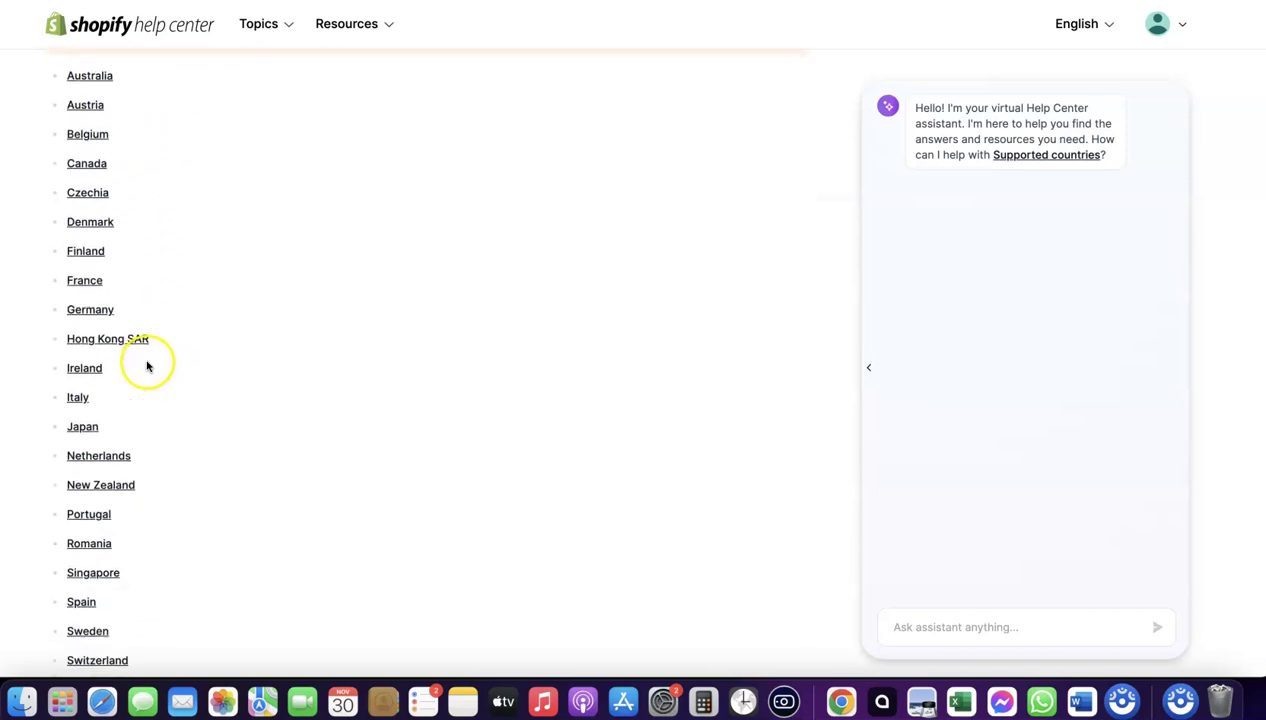
scroll(103, 470, "down", 2)
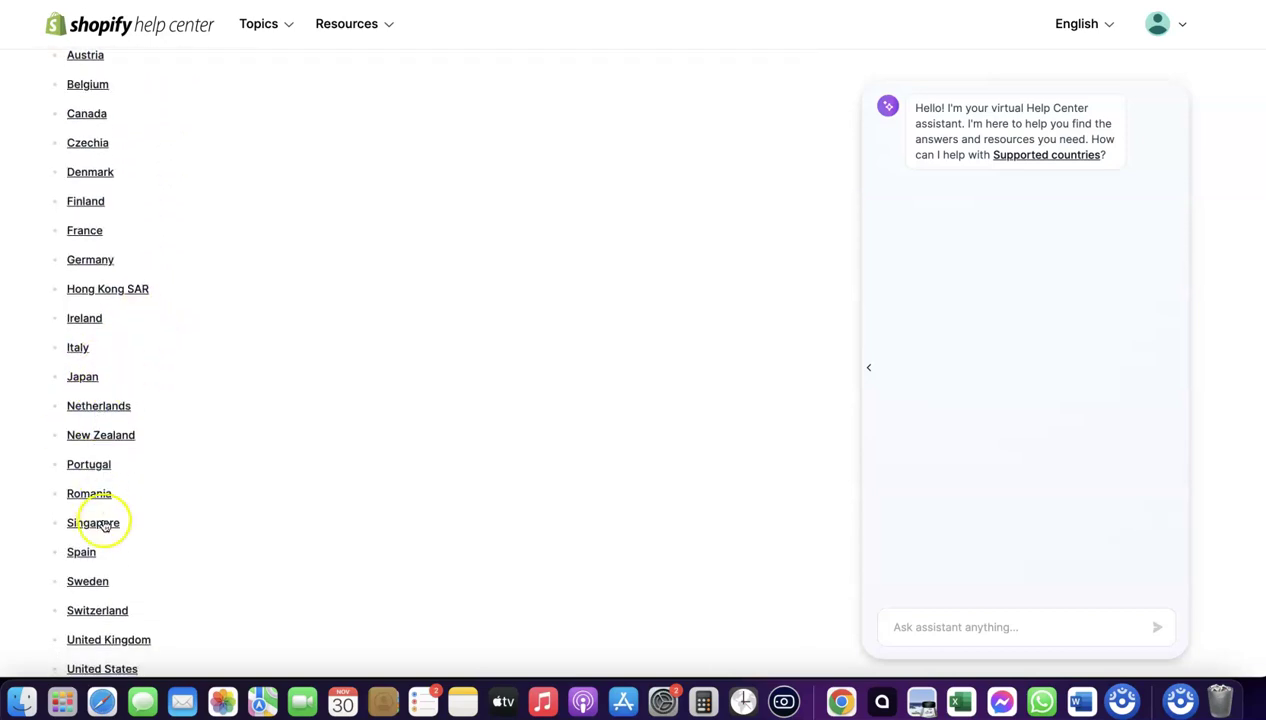
scroll(110, 515, "down", 3)
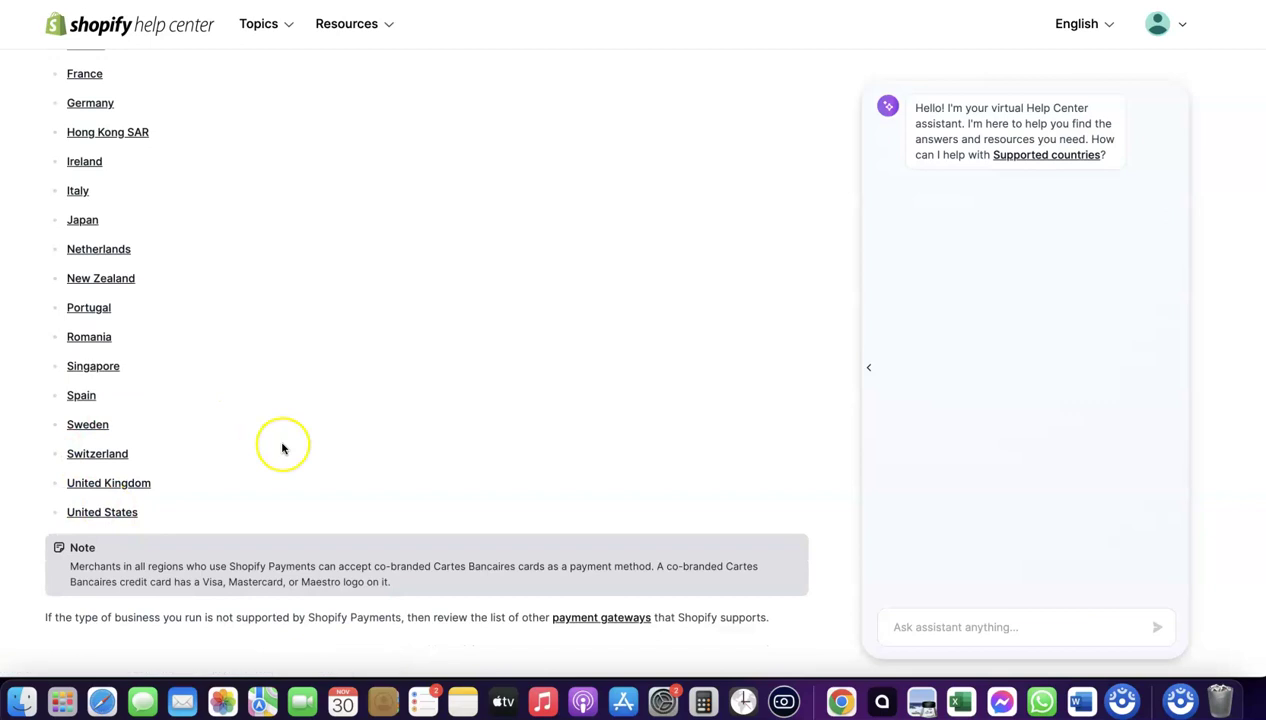
scroll(282, 446, "up", 5)
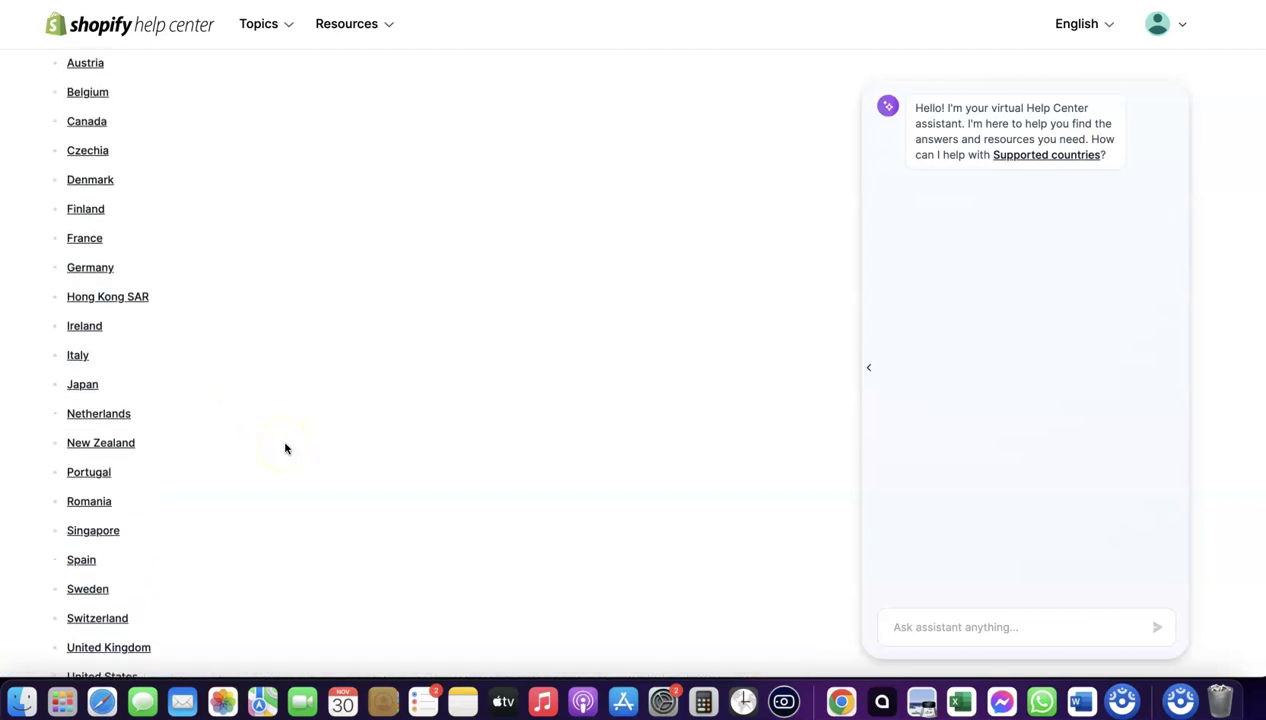
scroll(100, 82, "up", 1)
scroll(97, 82, "up", 4)
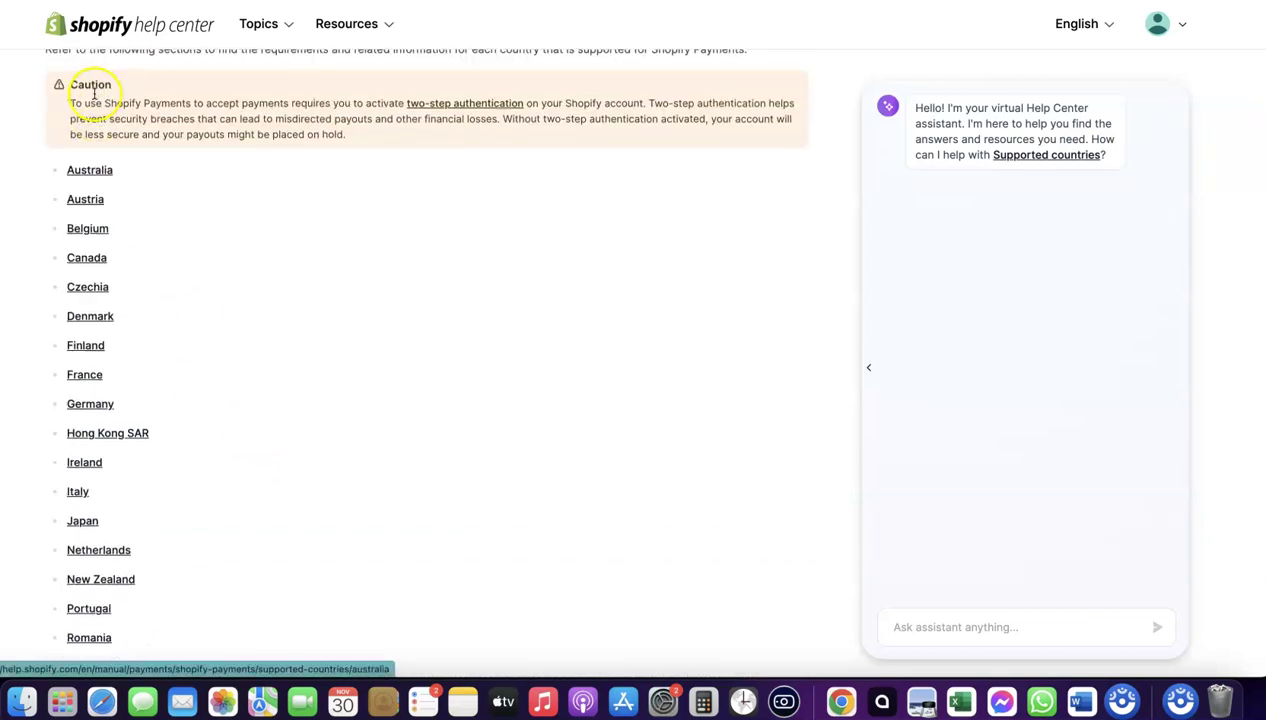
scroll(230, 210, "up", 8)
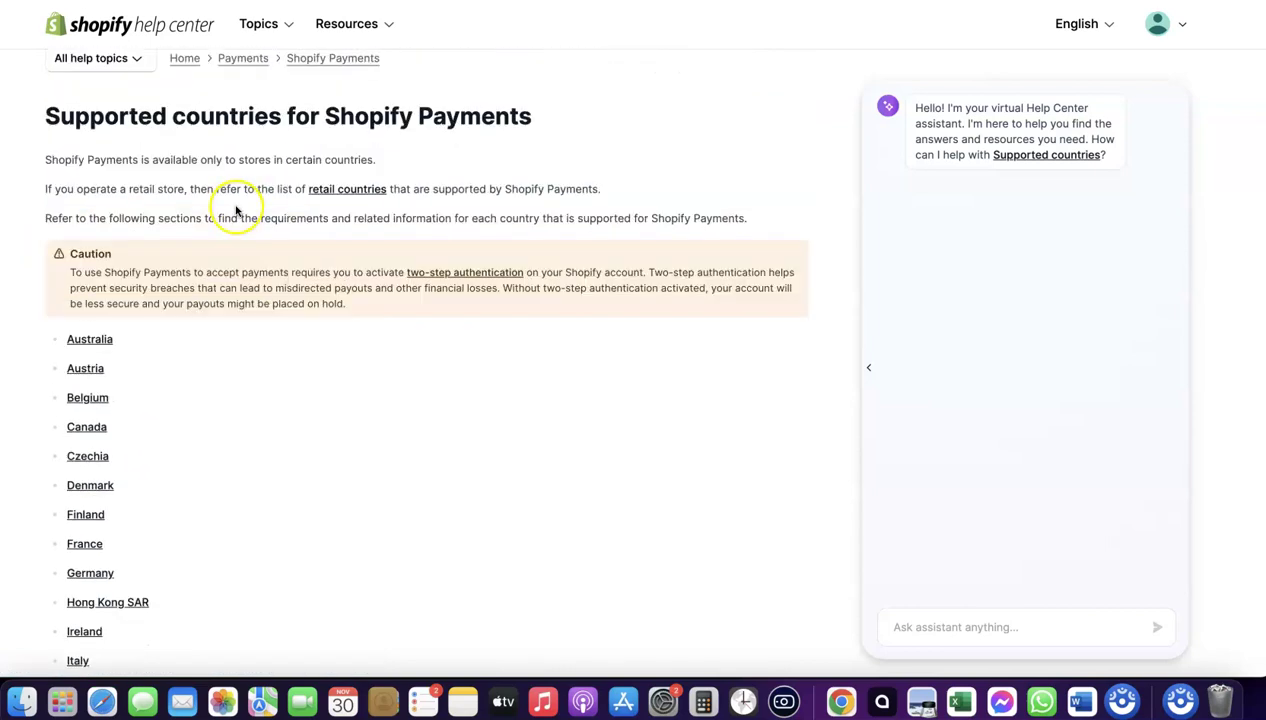
scroll(232, 198, "down", 15)
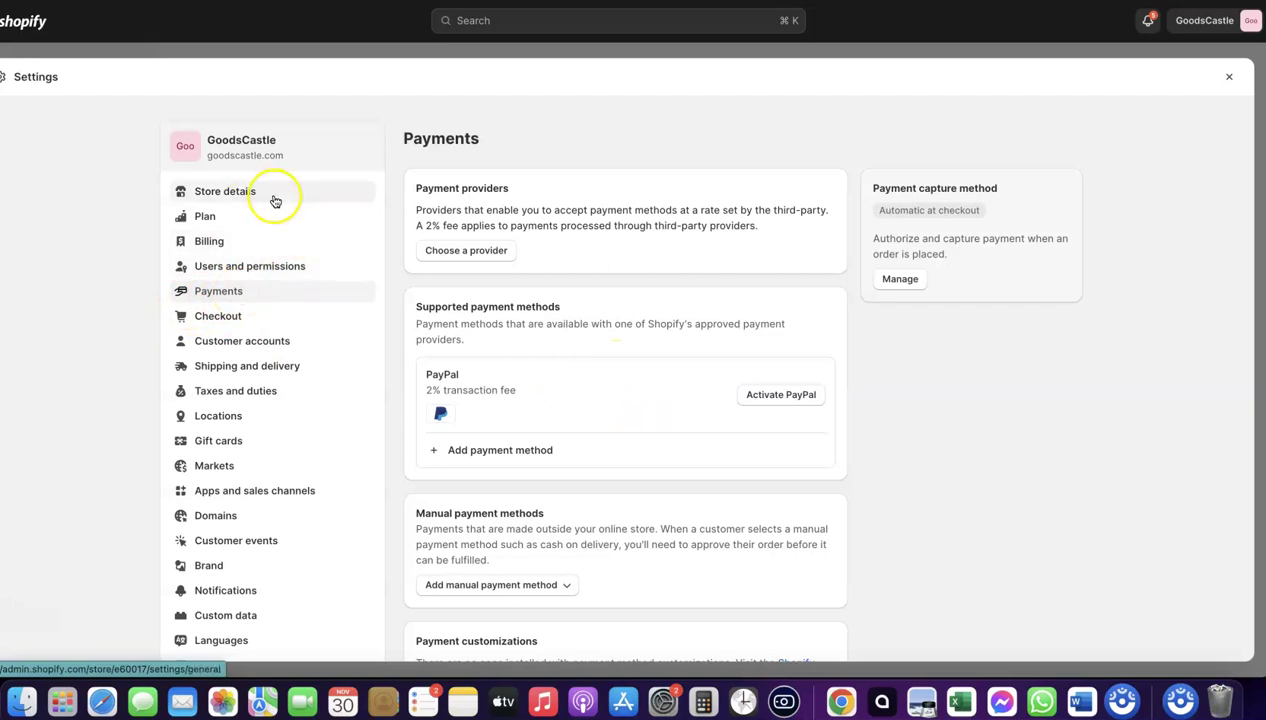
Step: Filter the third-party payment providers for 'Stripe' and start connecting Stripe
left_click(462, 256)
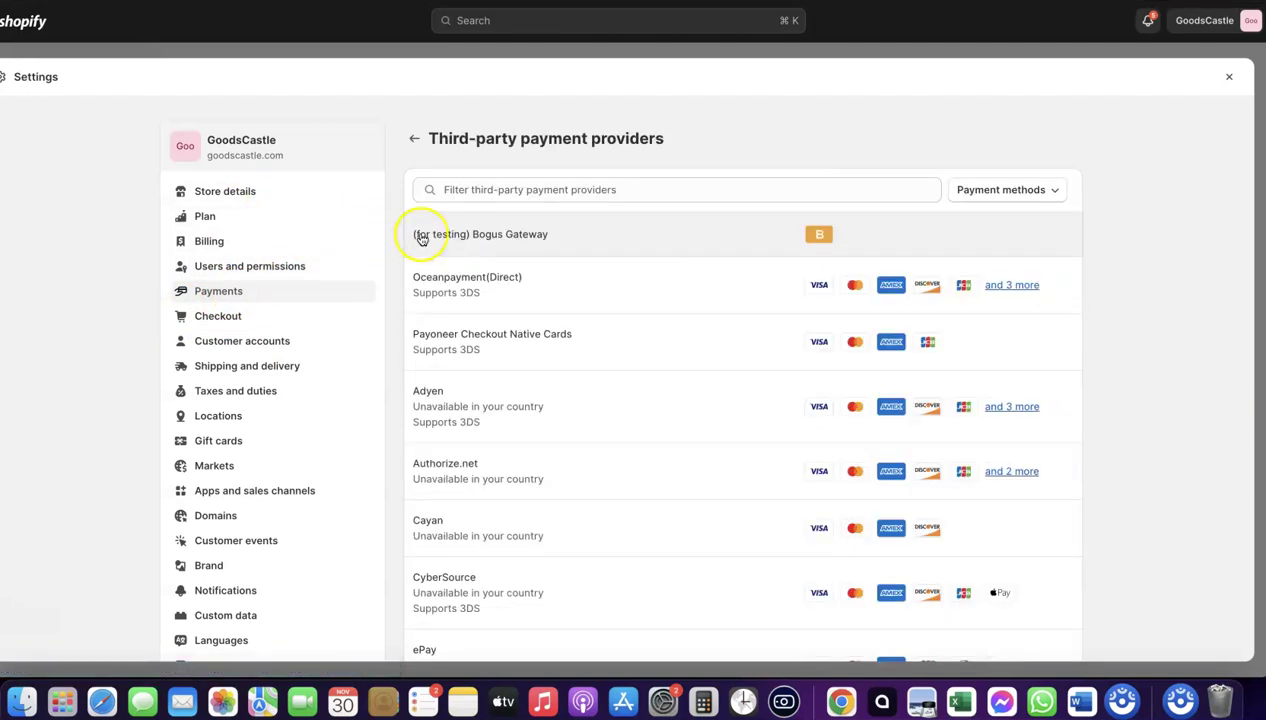
left_click(641, 189)
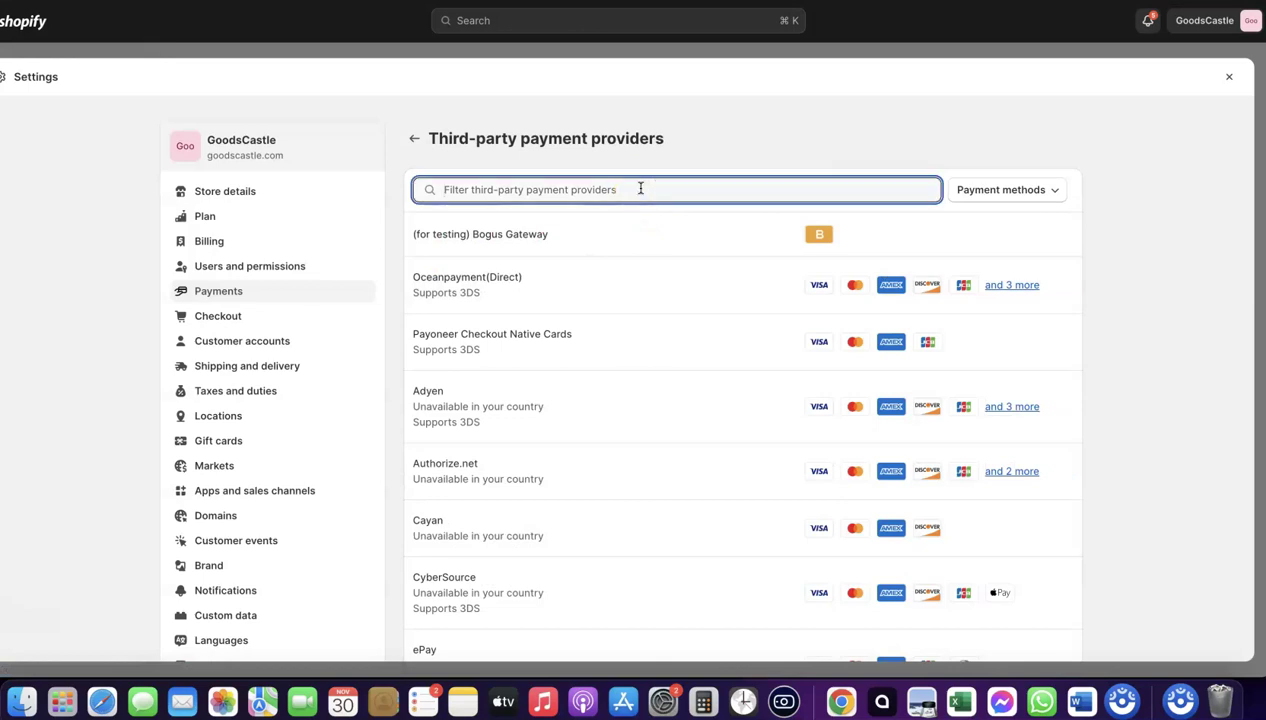
type("Stripe")
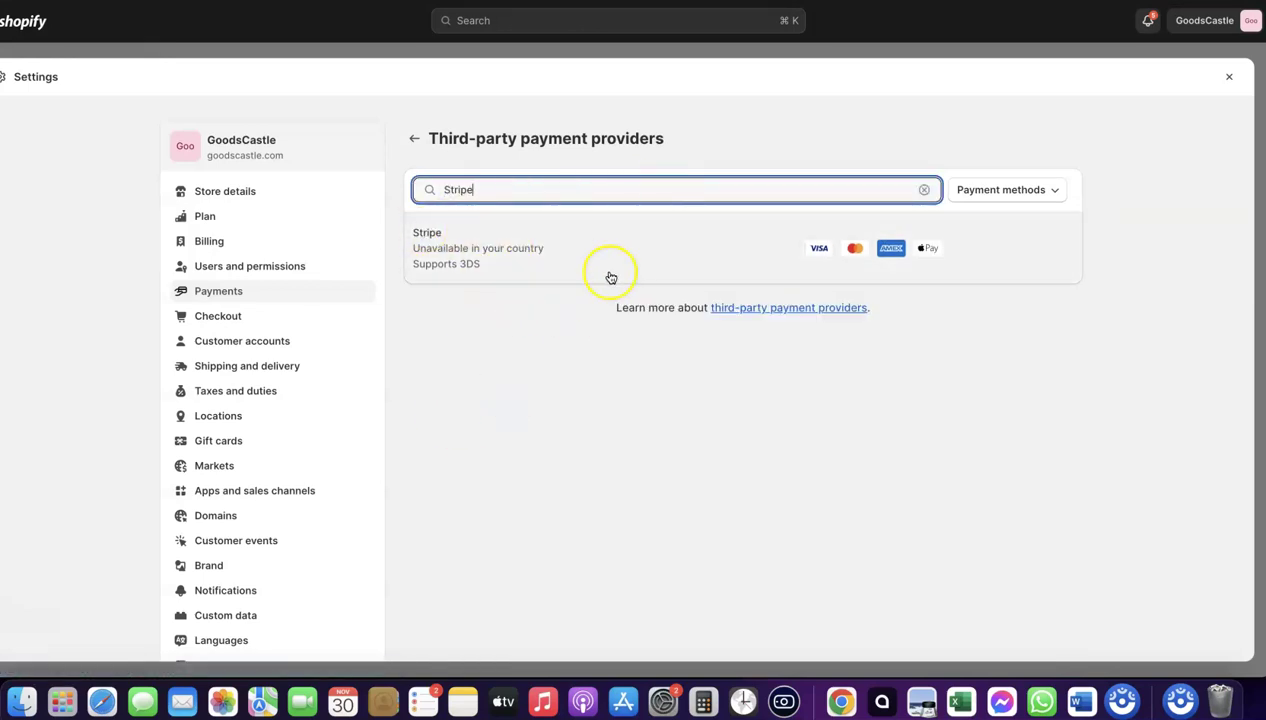
left_click(515, 250)
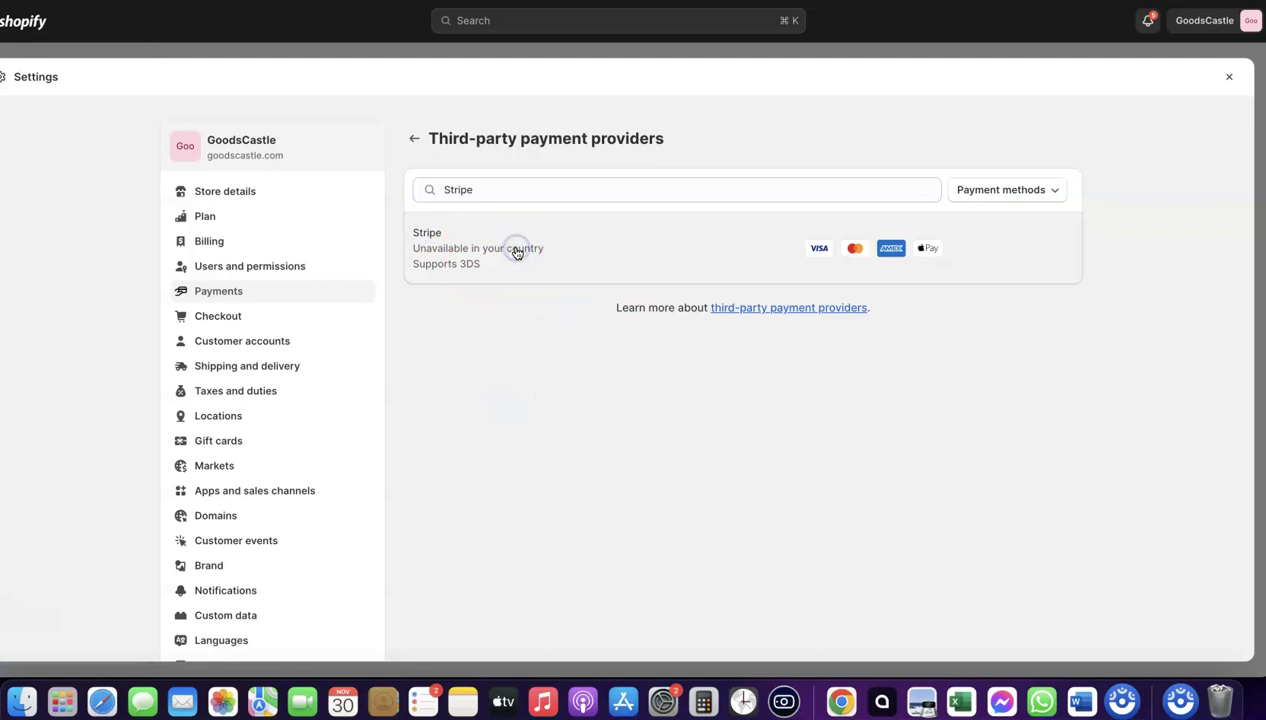
left_click(352, 222)
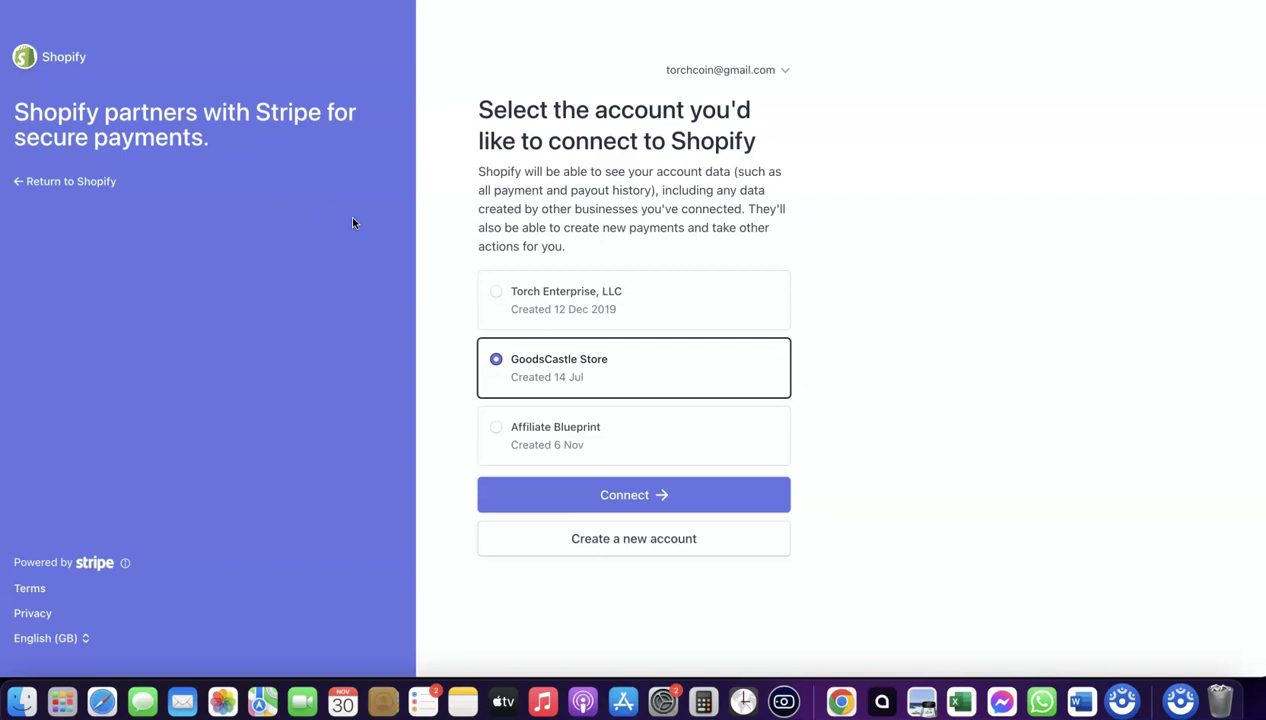
Step: Open the GoodsCastle Store account's Home dashboard in Stripe
left_click(521, 116)
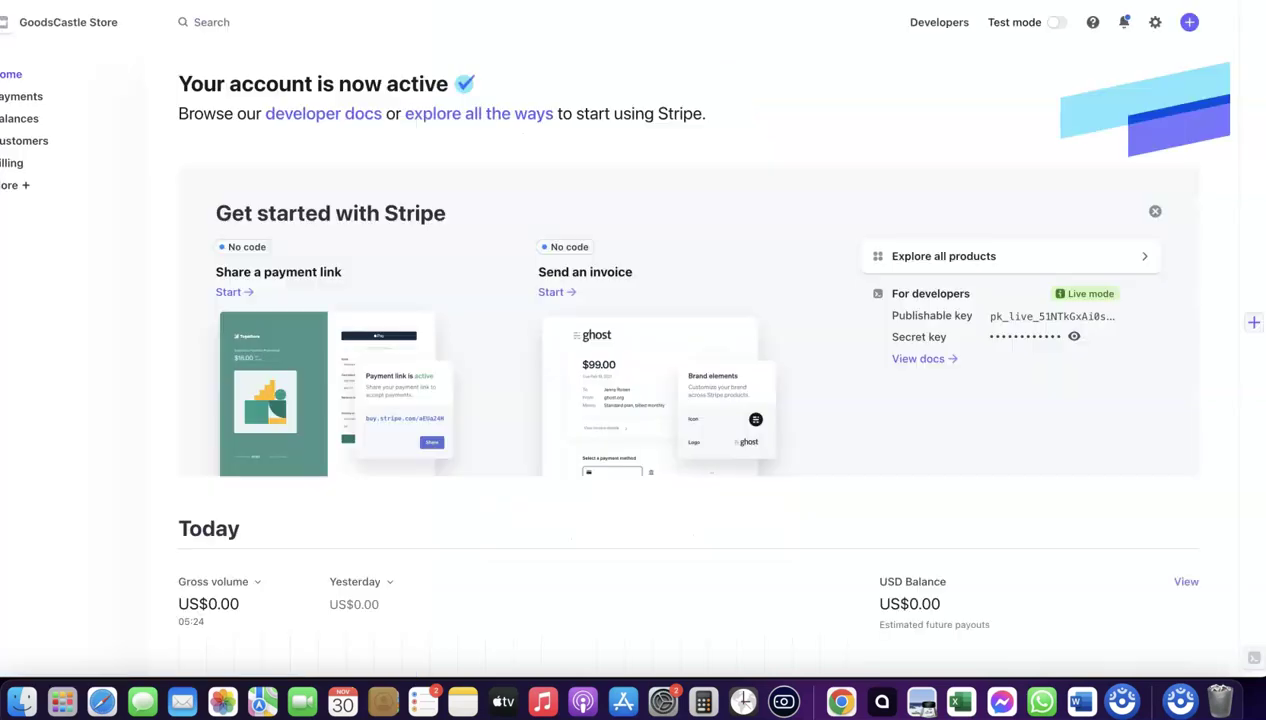
Step: Show the other available Stripe accounts in the account switcher
left_click(123, 24)
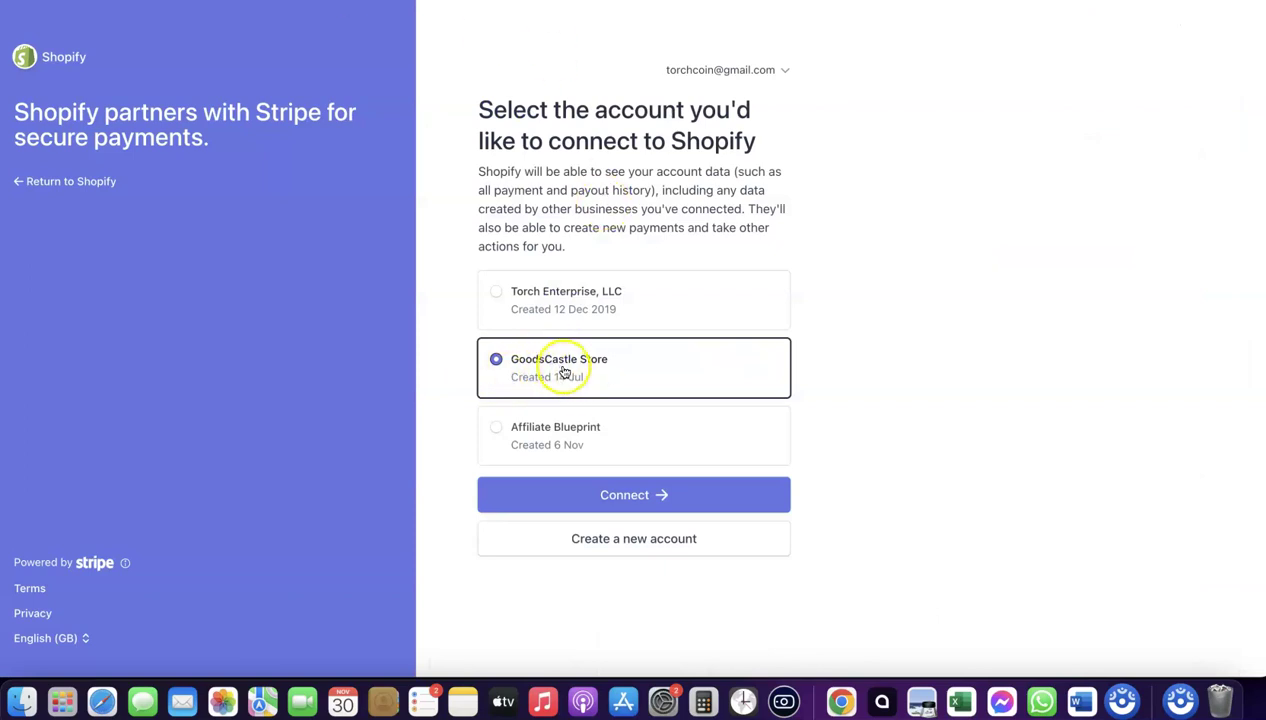
Step: Connect the GoodsCastle Store Stripe account to Shopify
left_click(630, 497)
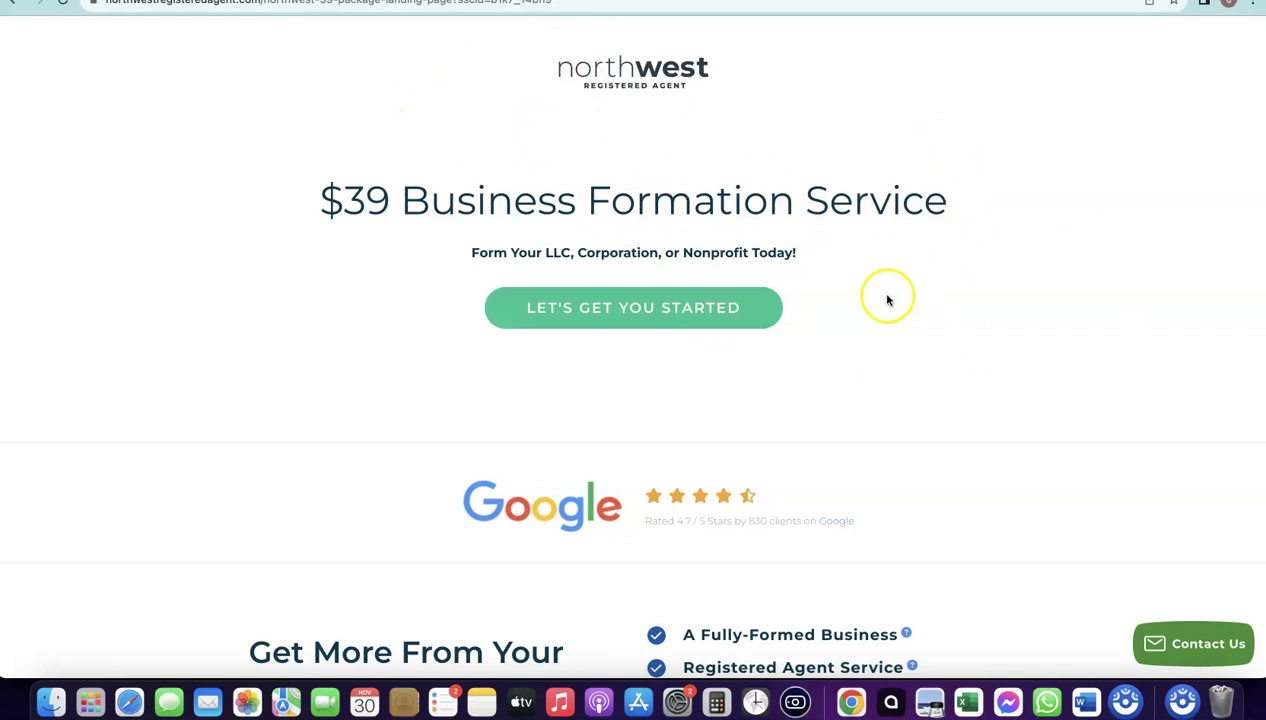
Step: Start ordering the $39 Business Formation Service for an LLC
left_click(622, 307)
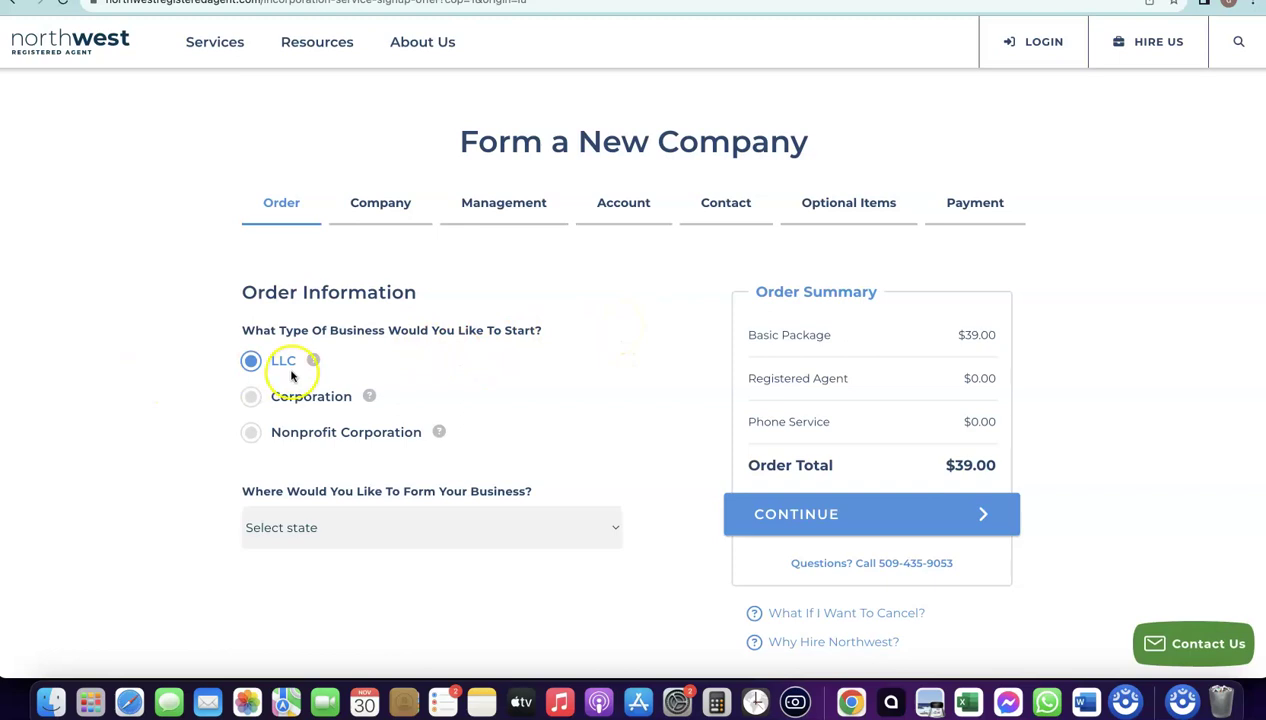
scroll(301, 358, "down", 1)
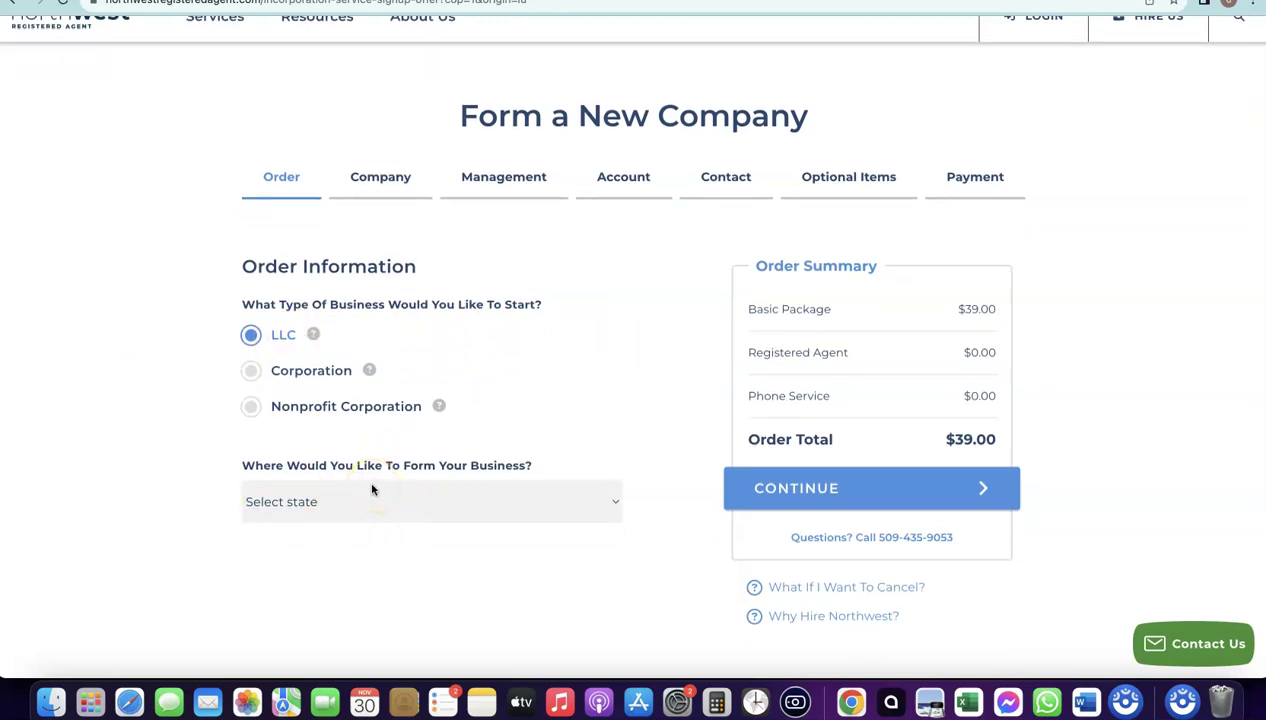
left_click(360, 495)
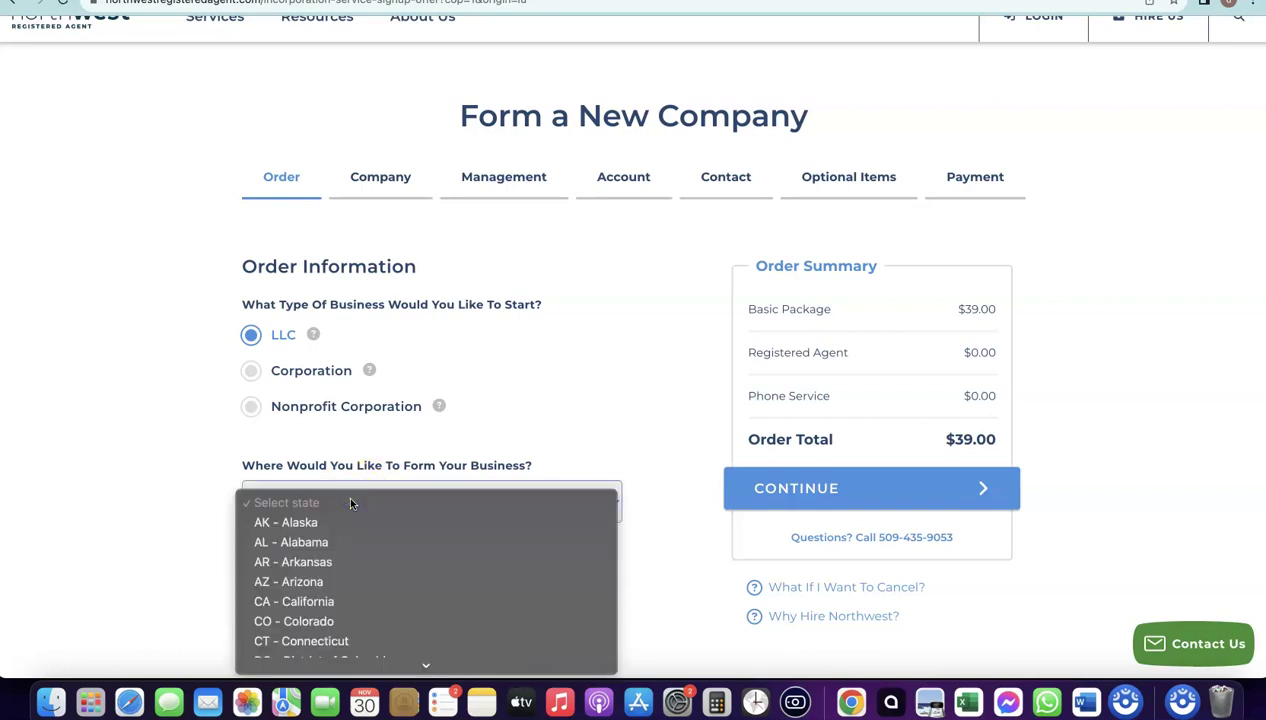
left_click(141, 419)
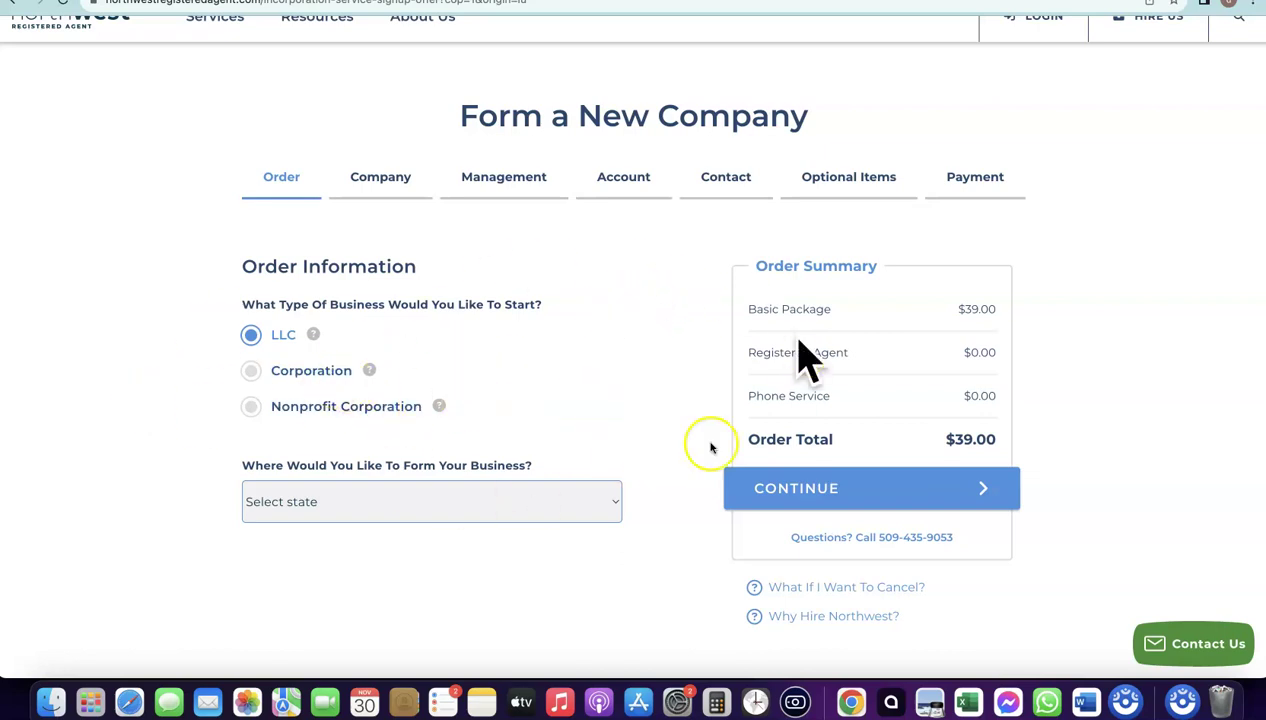
left_click(669, 197)
Step: Choose NM - New Mexico as the formation state, bringing the total to $89.00
left_click(439, 508)
scroll(440, 510, "down", 10)
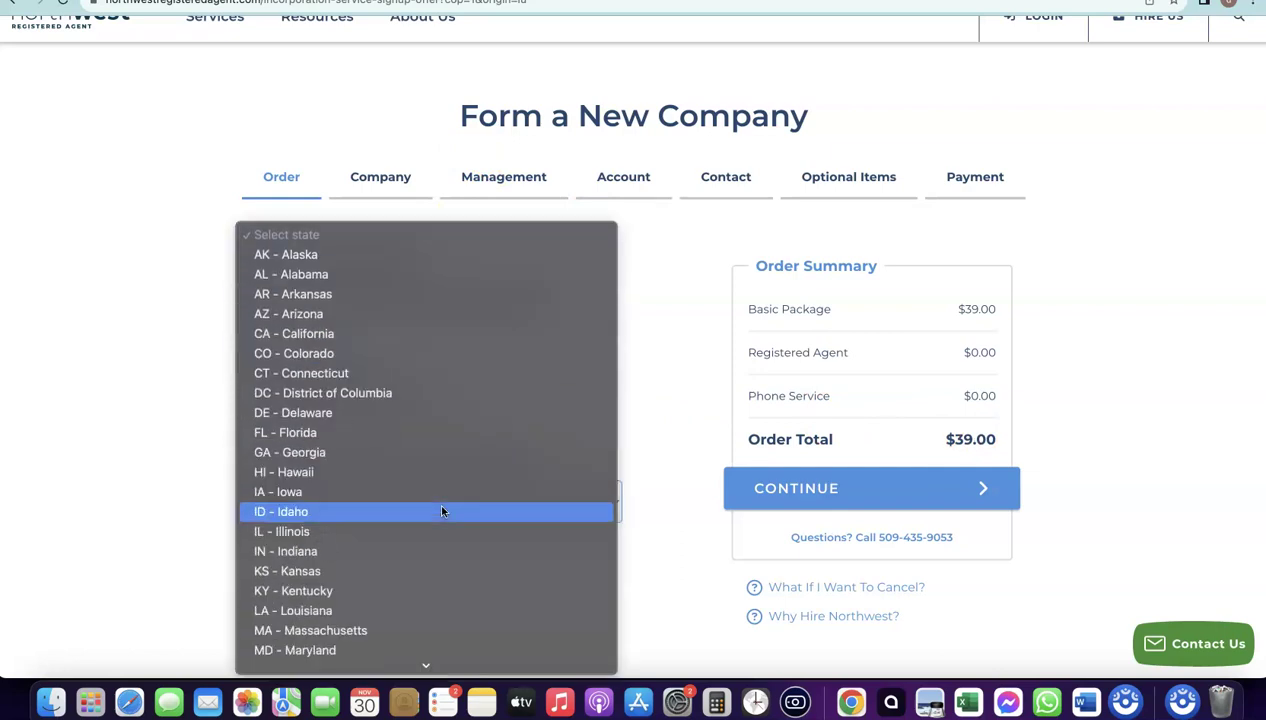
scroll(295, 460, "down", 12)
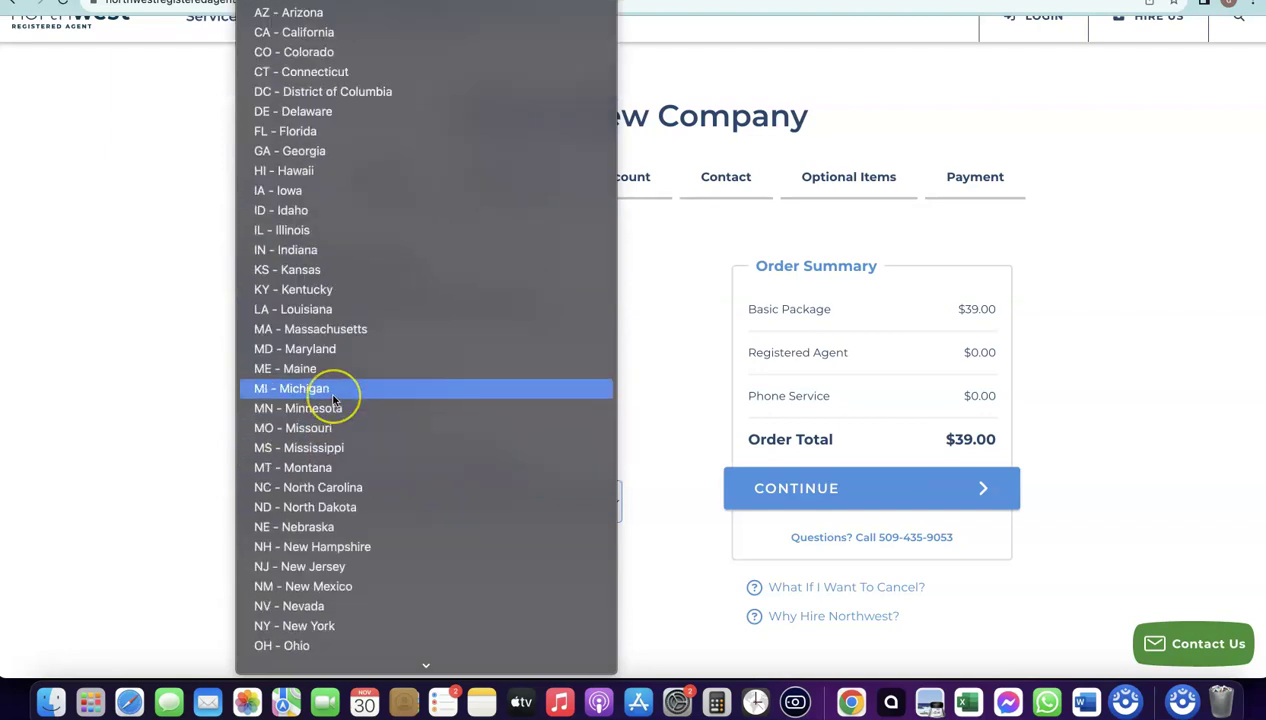
left_click(316, 286)
scroll(500, 450, "down", 1)
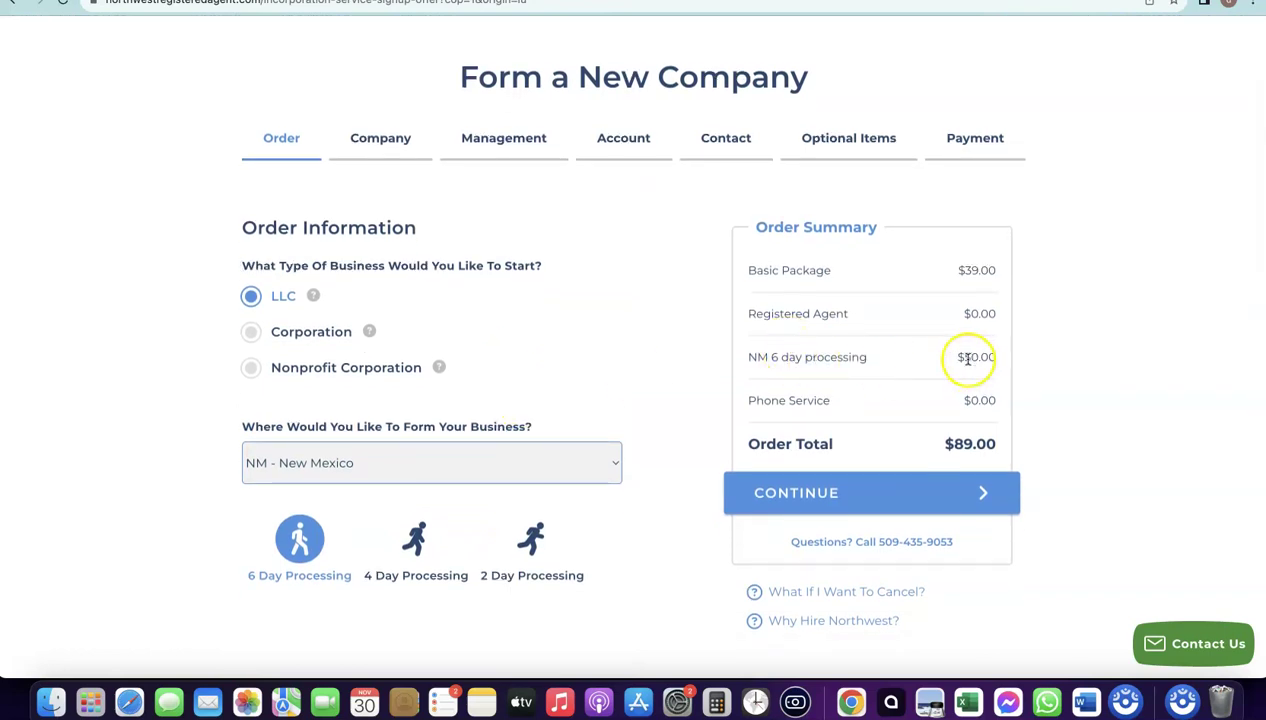
scroll(960, 357, "up", 5)
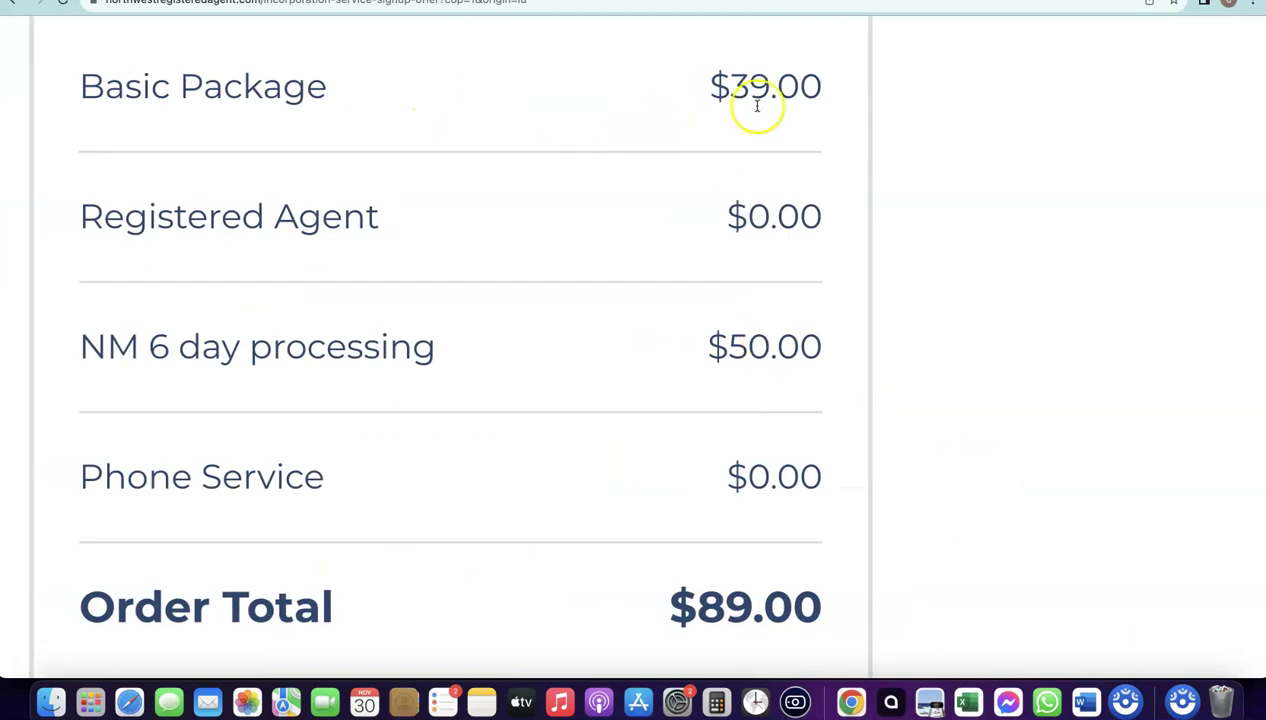
scroll(730, 88, "down", 5)
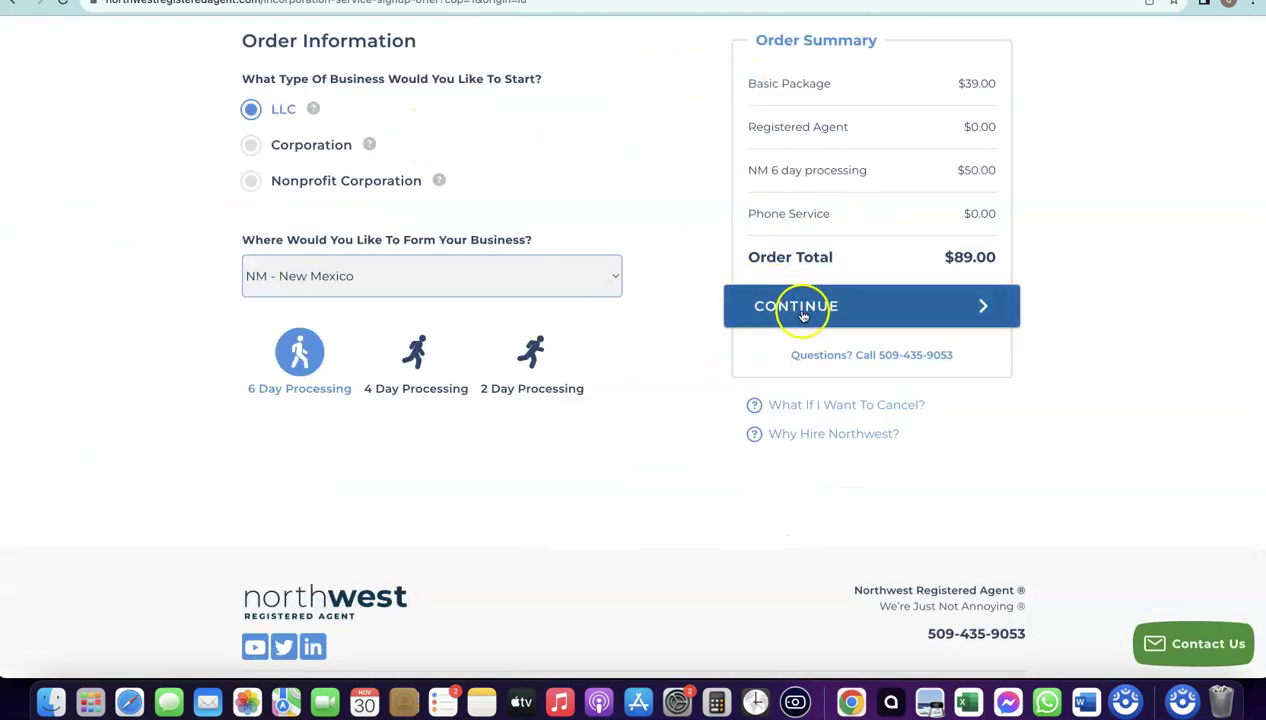
left_click(816, 310)
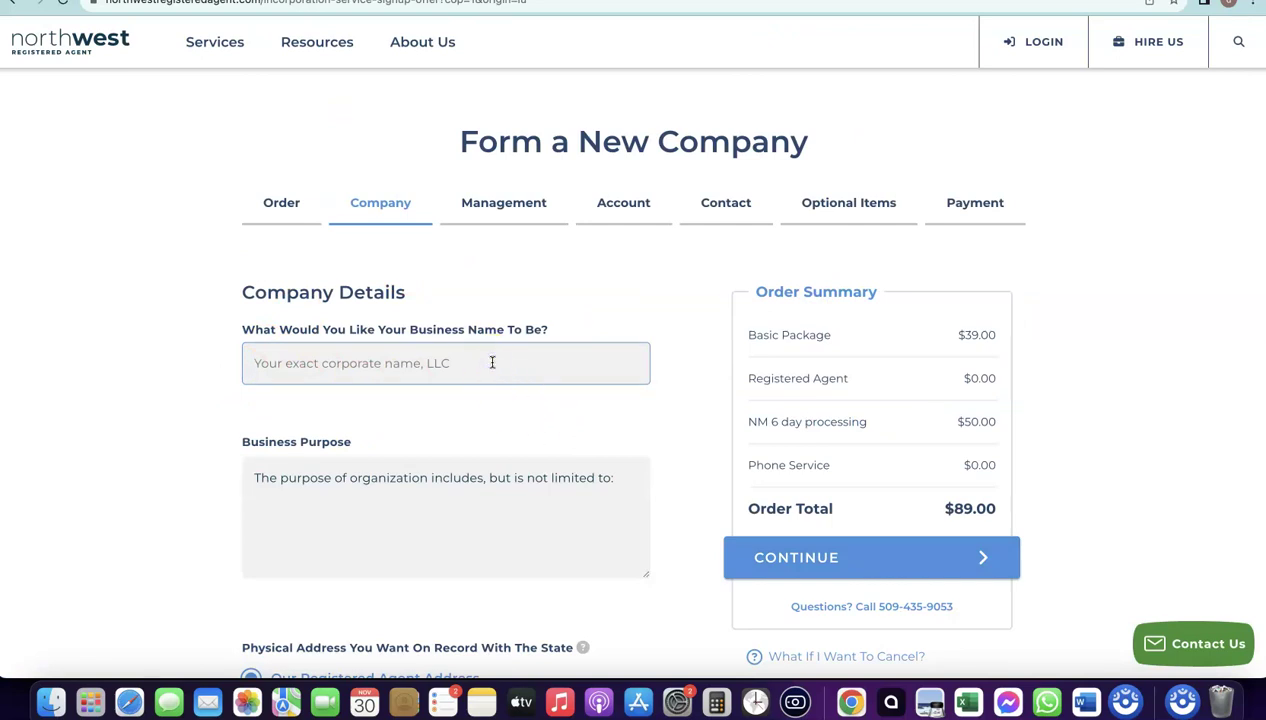
Step: Name the company 'Dropshipping Hustle' and append 'Dropshipping and eCommerce' to the business purpose
type("Drop")
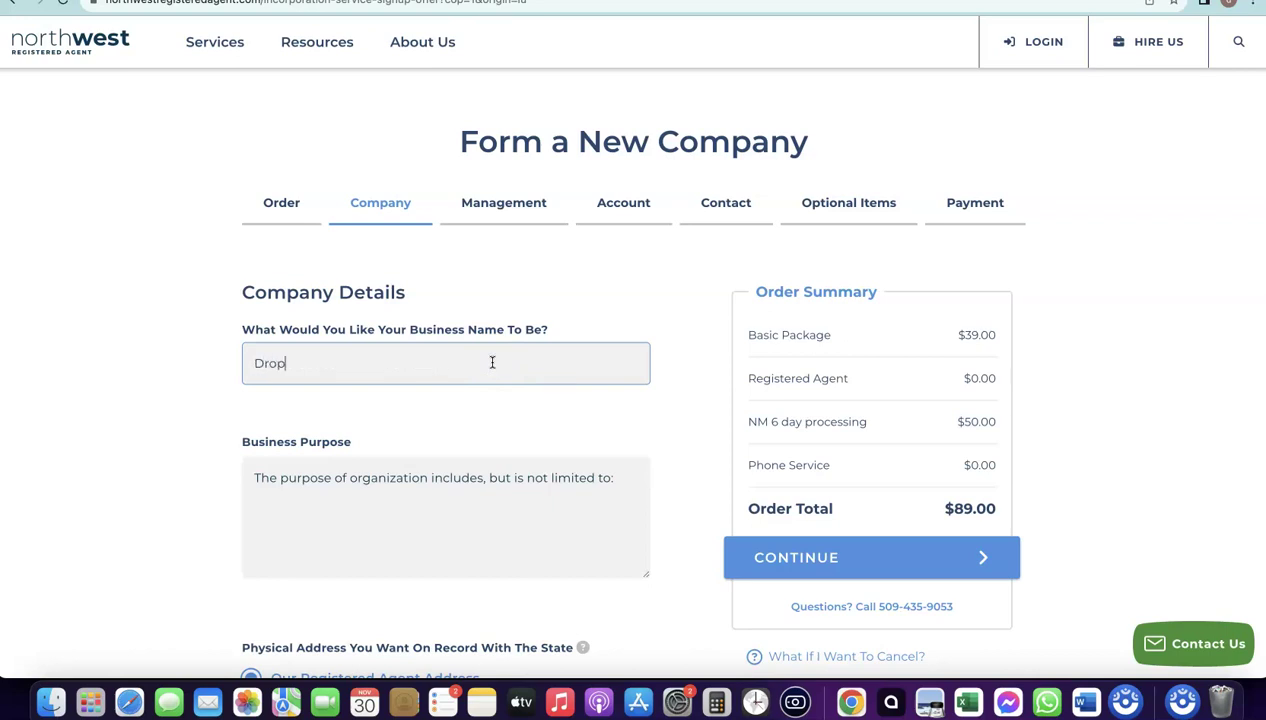
left_click(531, 497)
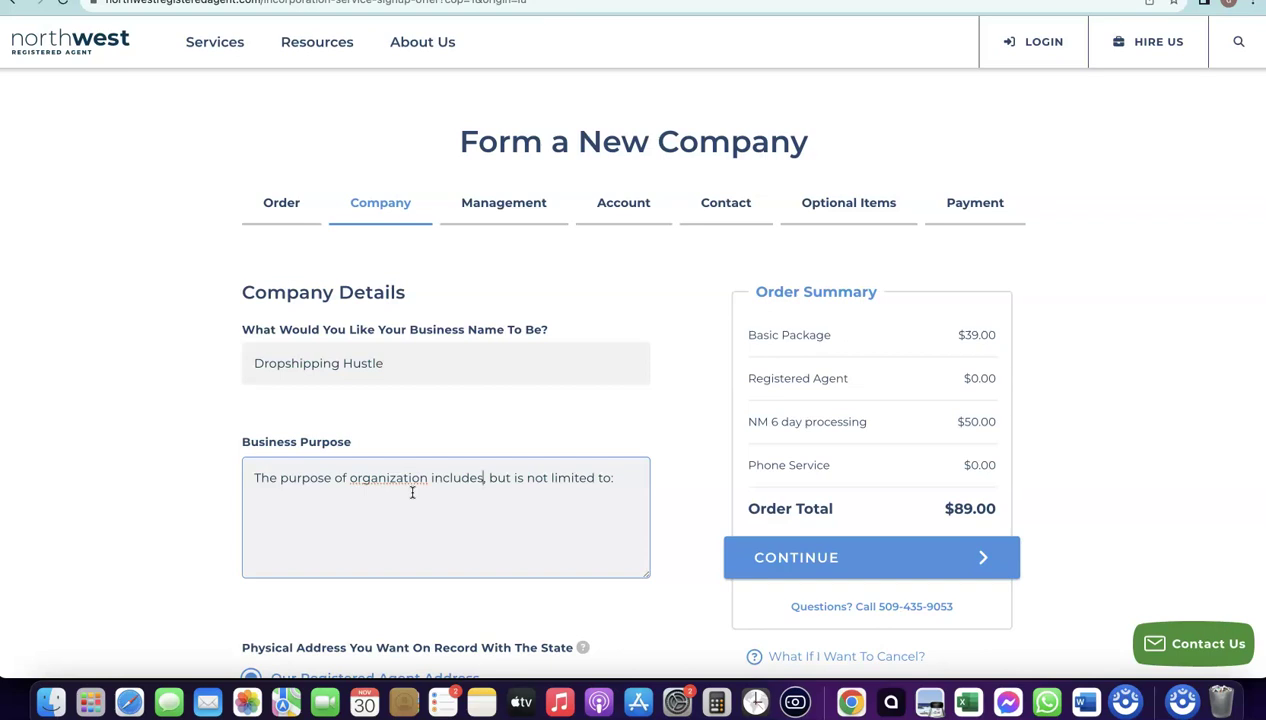
left_click(633, 476)
type("Dr")
key("BackSpace")
key("BackSpace")
type("Dropshipping and eCommerce")
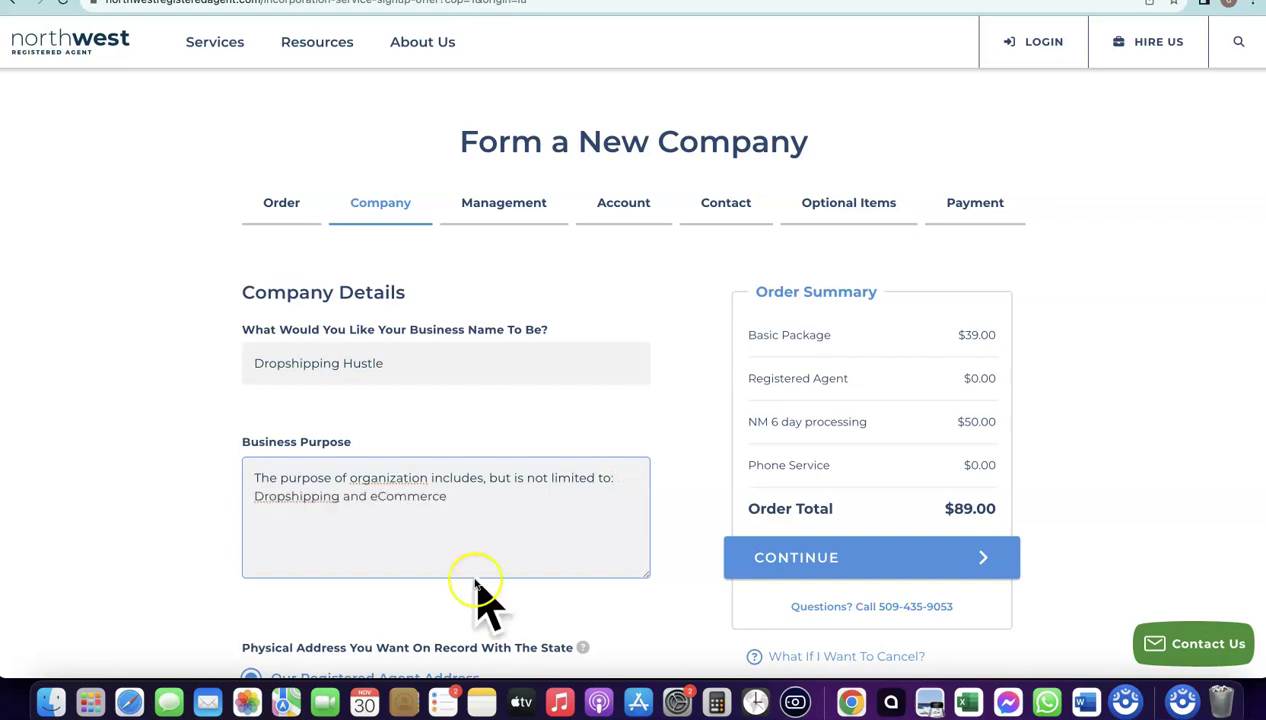
scroll(487, 391, "down", 1)
scroll(820, 515, "down", 1)
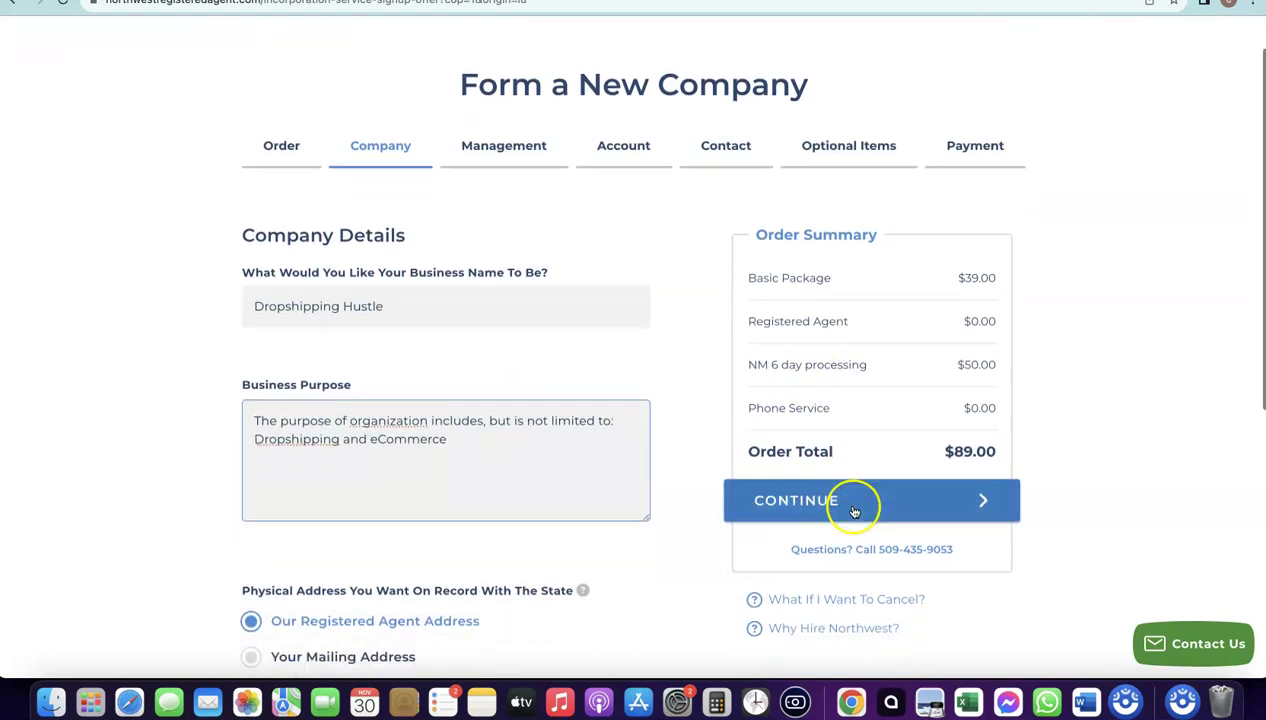
Step: Continue to the Management step and select Manager Managed for the LLC
left_click(853, 505)
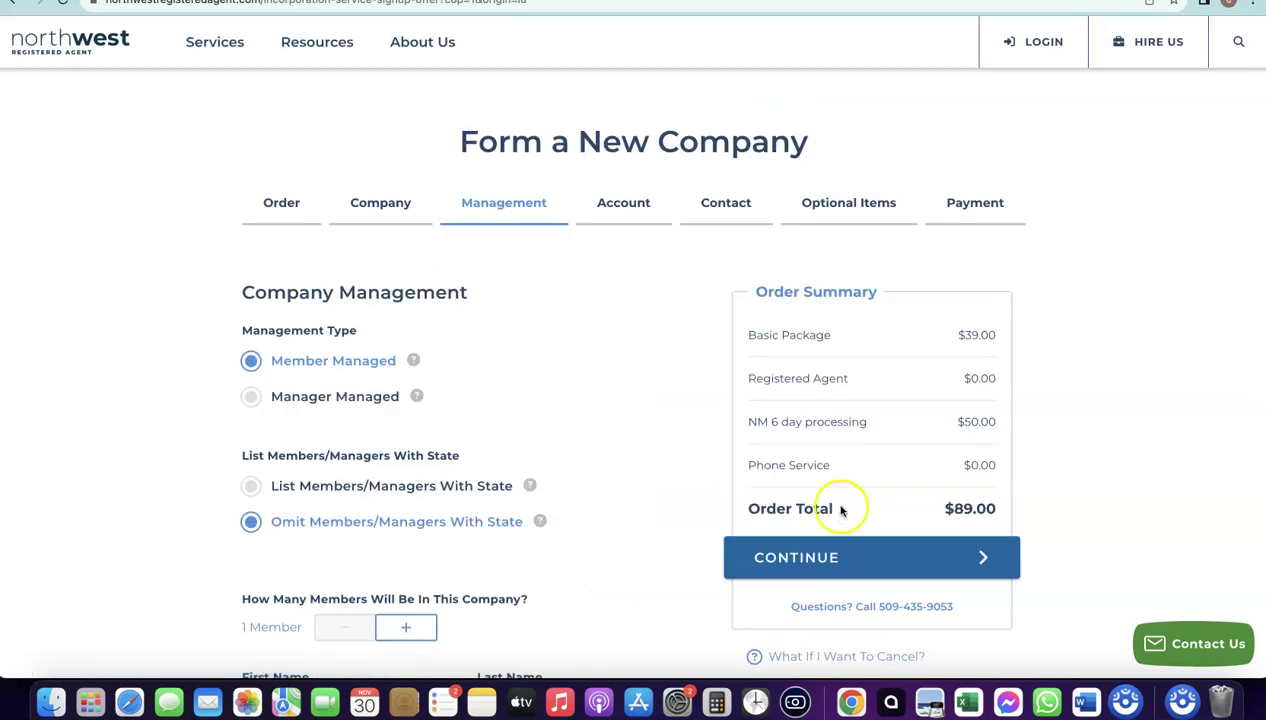
scroll(500, 390, "down", 1)
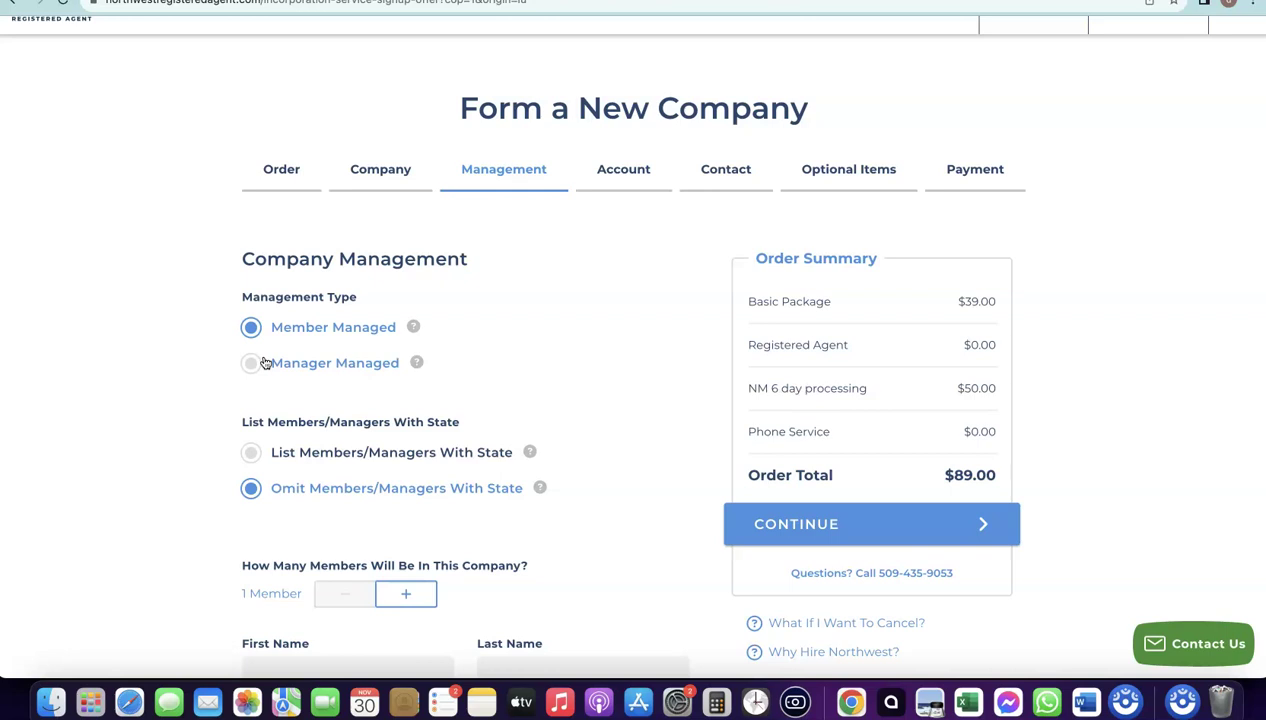
left_click(251, 366)
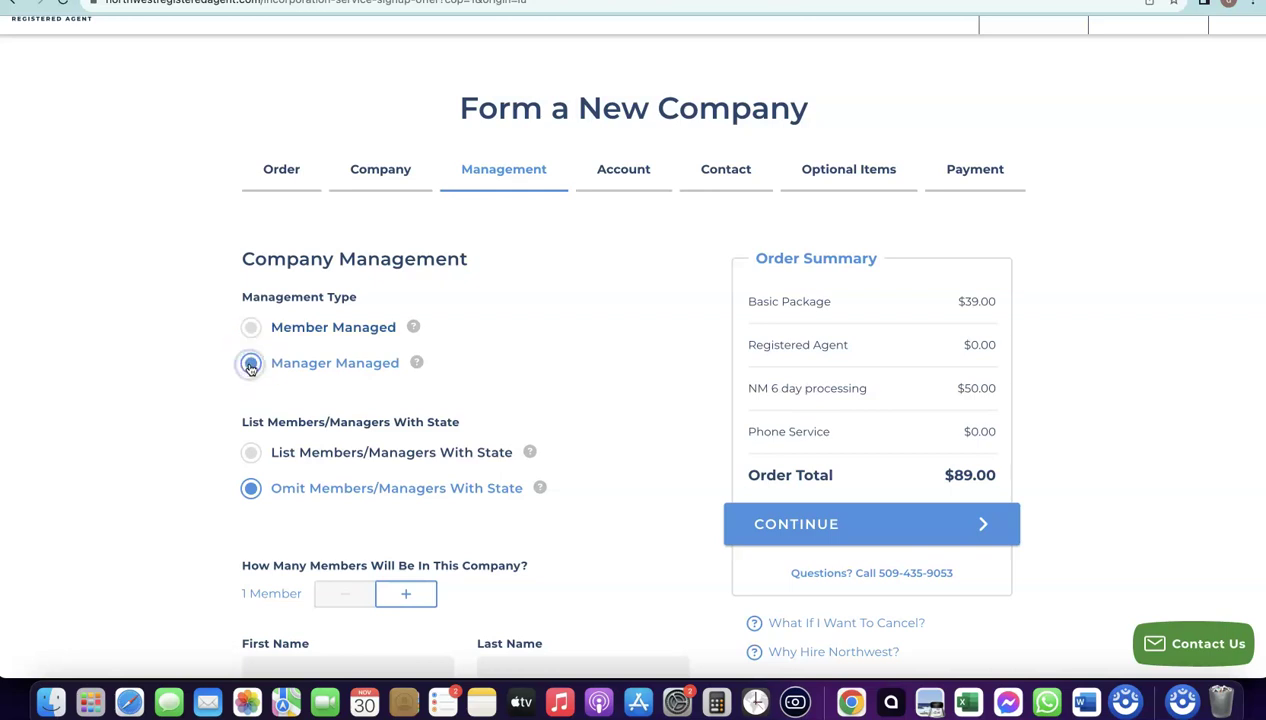
scroll(427, 342, "down", 1)
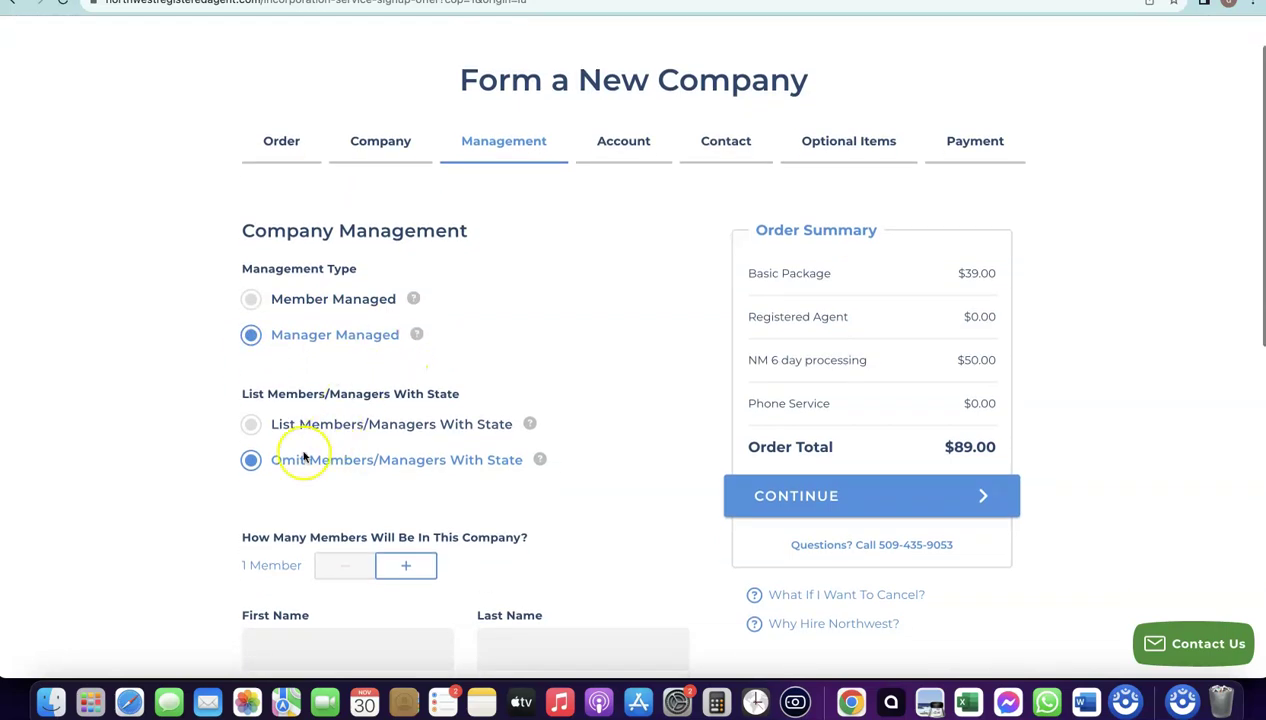
scroll(250, 430, "down", 1)
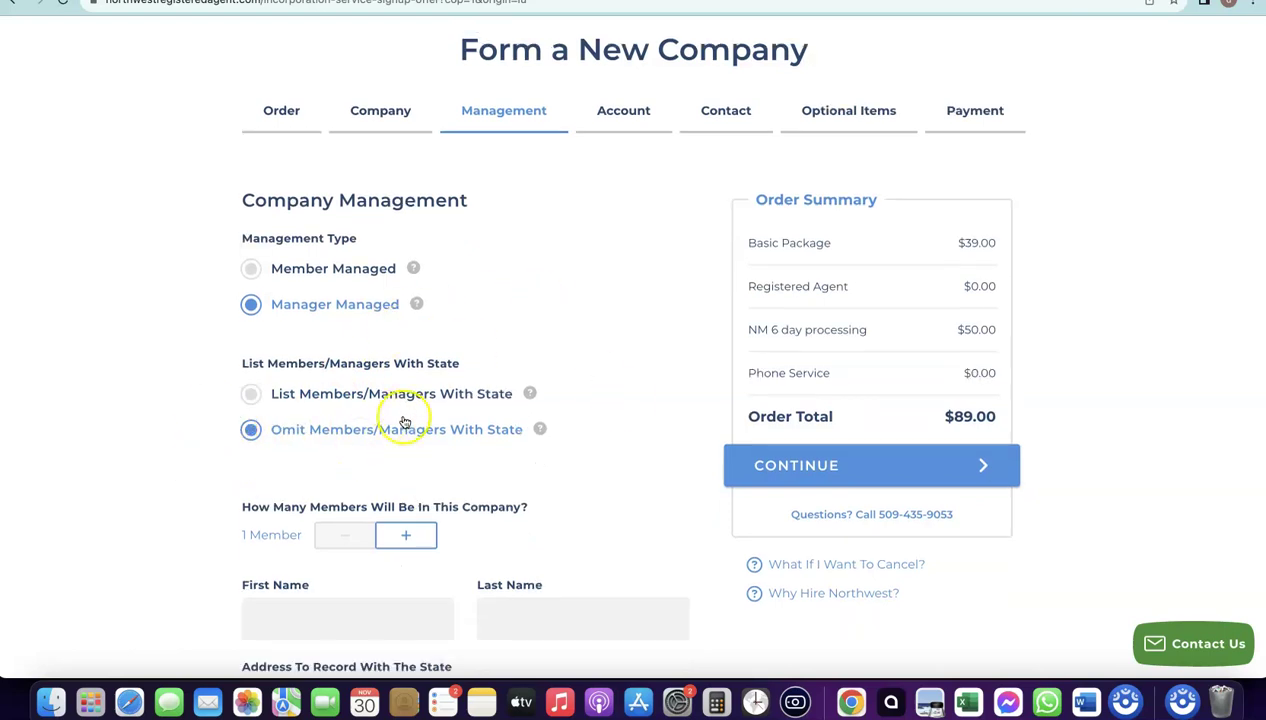
scroll(502, 362, "down", 5)
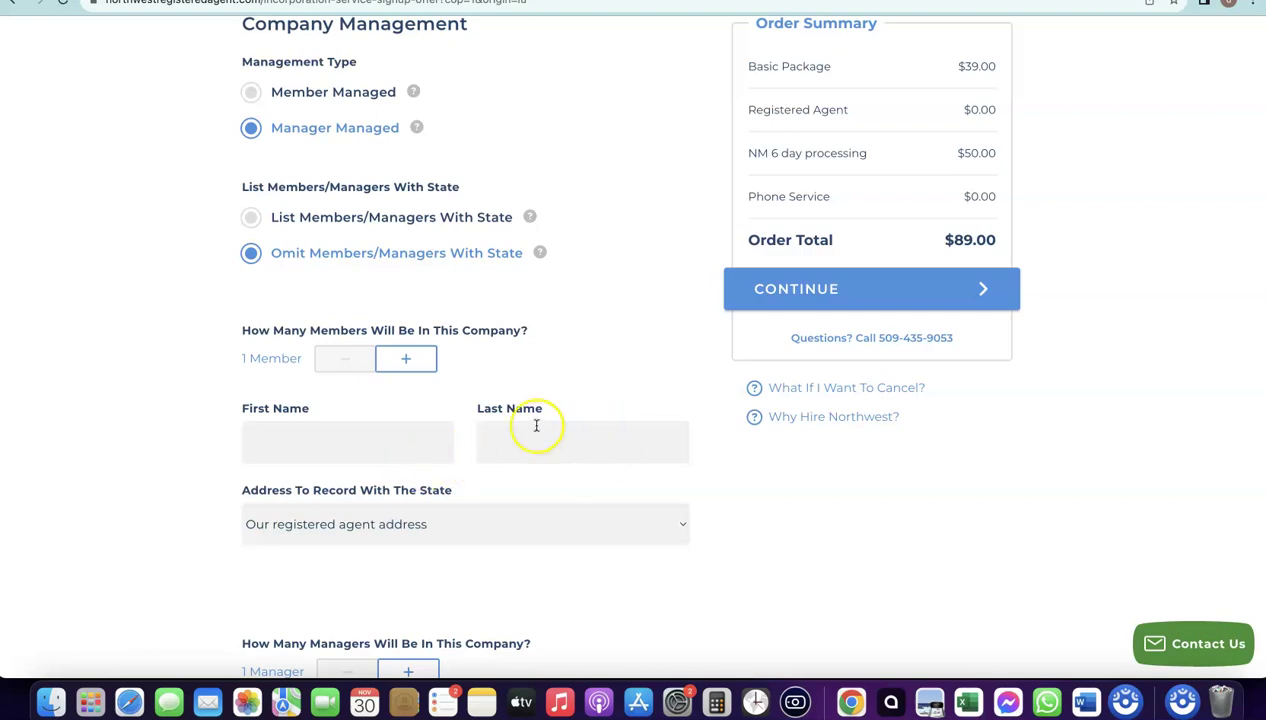
scroll(537, 424, "down", 2)
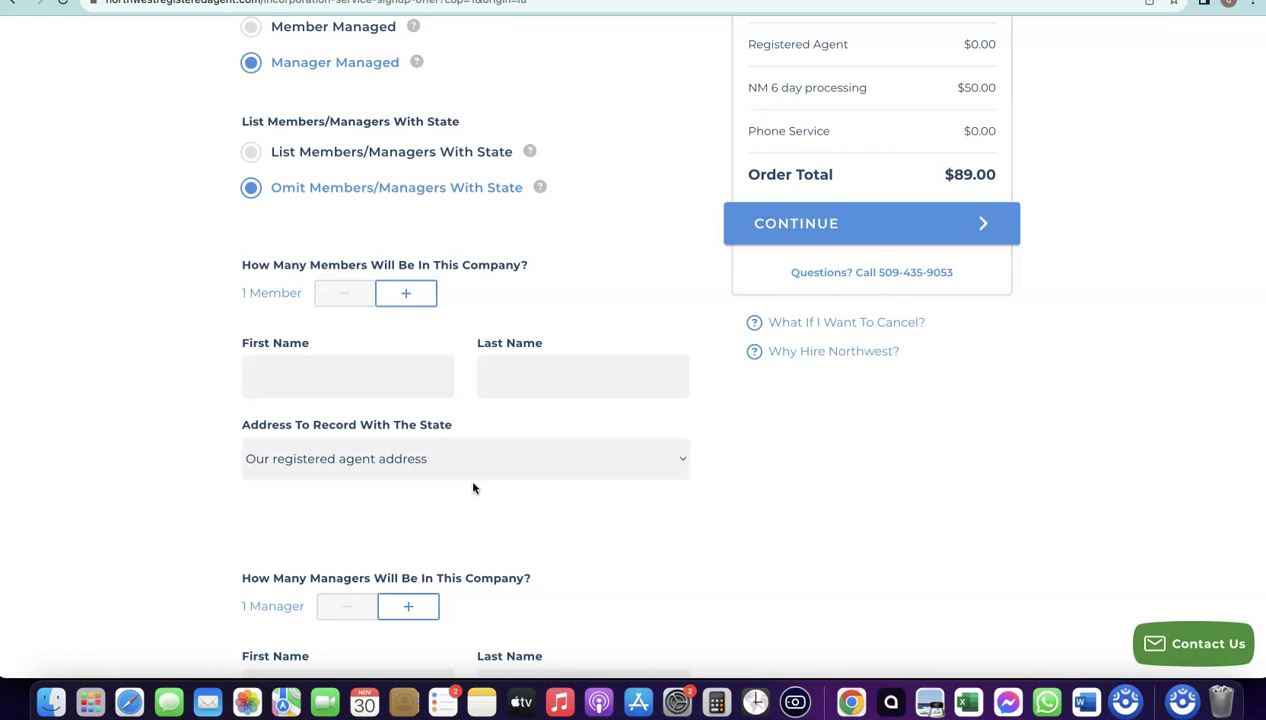
scroll(474, 488, "down", 5)
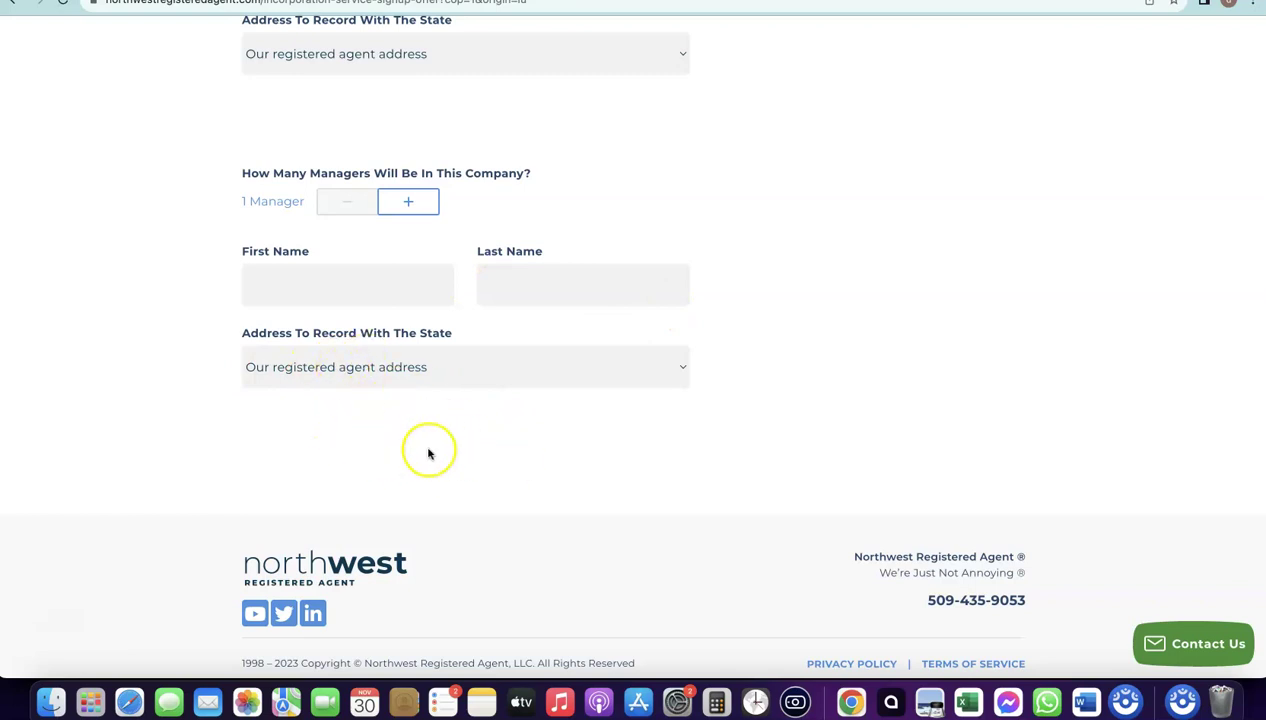
scroll(648, 390, "up", 2)
scroll(648, 390, "down", 1)
scroll(648, 392, "up", 1)
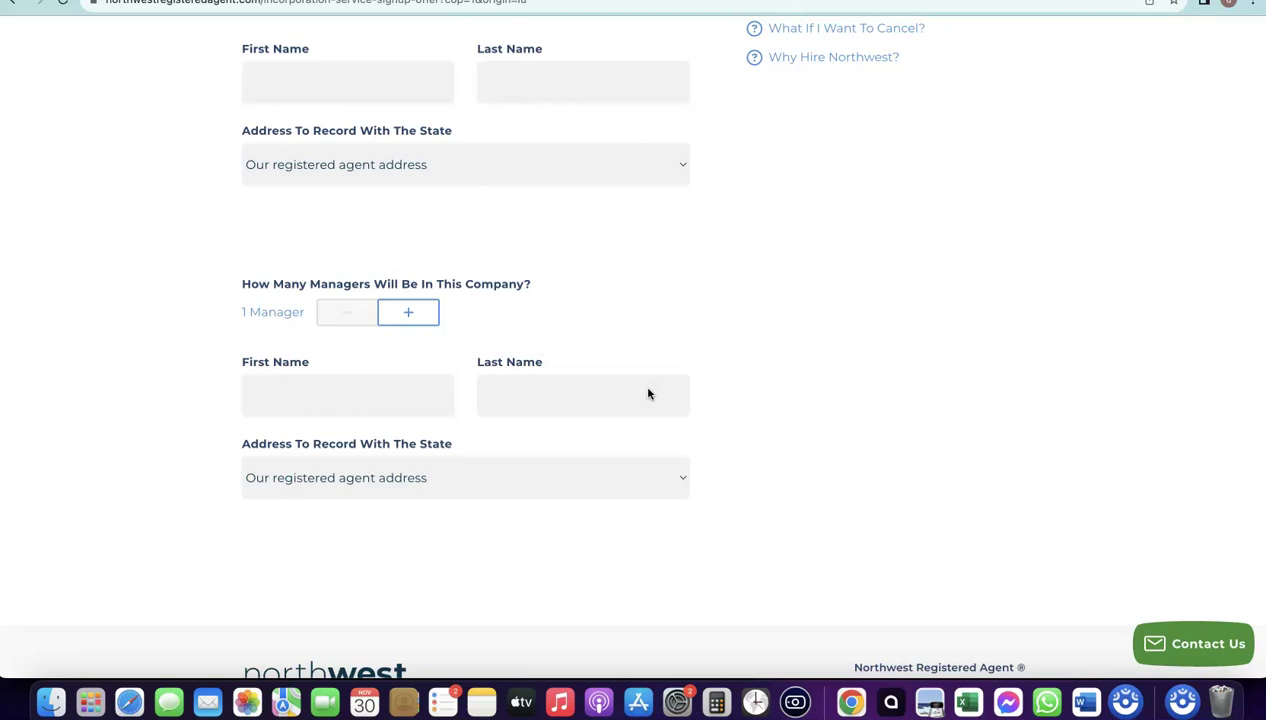
left_click(515, 300)
scroll(507, 300, "up", 1)
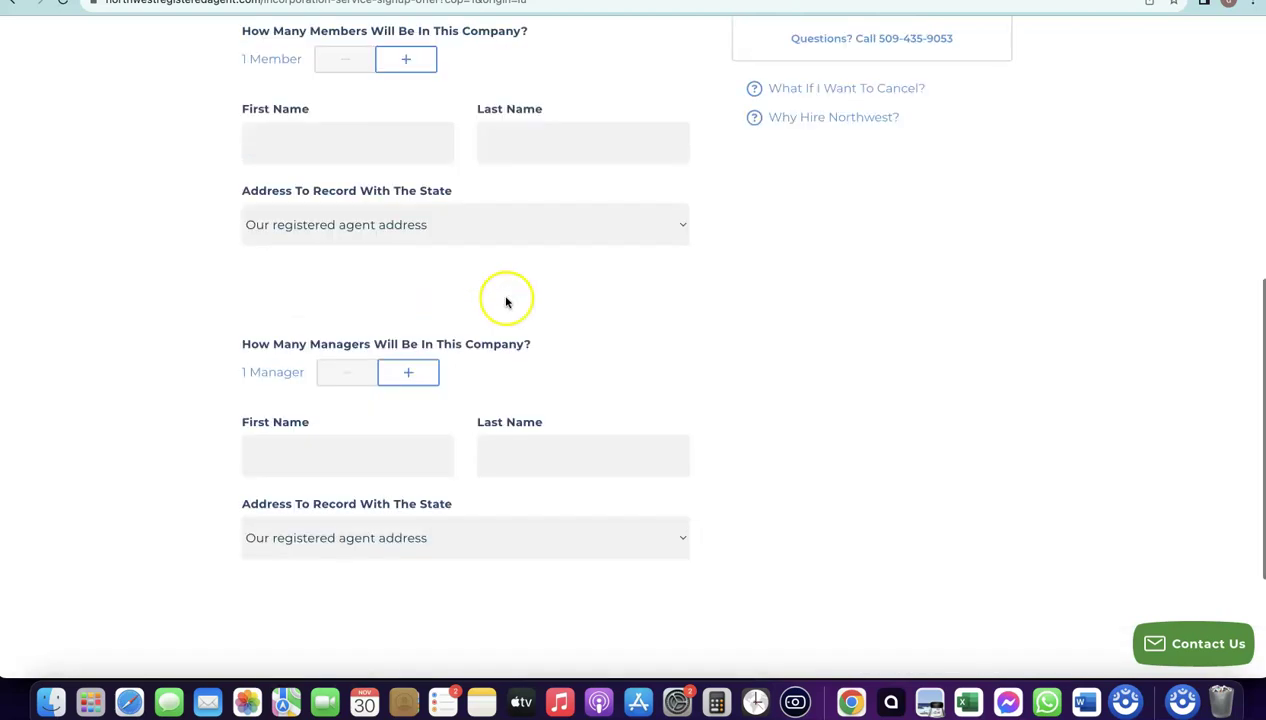